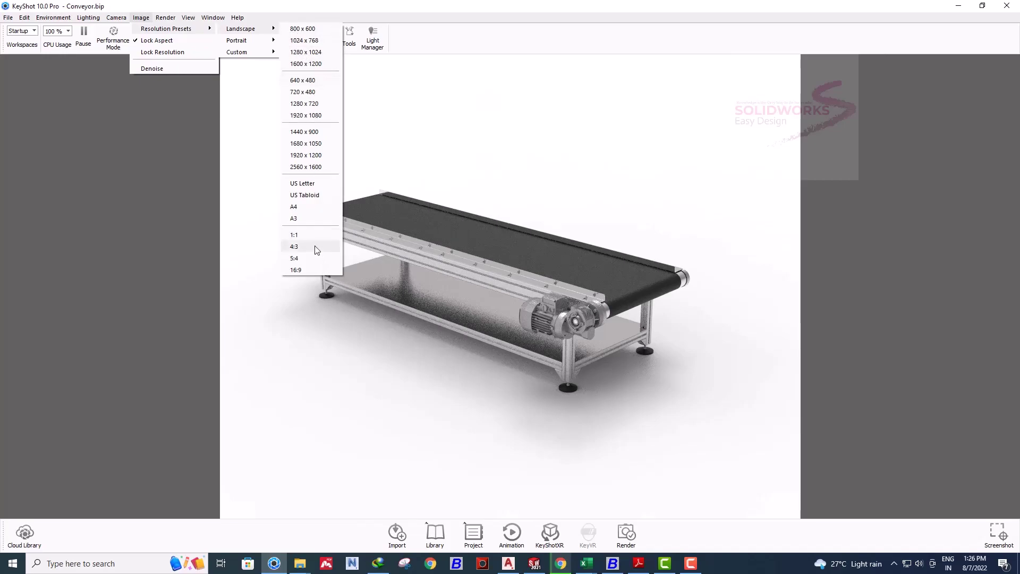
- Set the image to the landscape 16:9 resolution preset and show the library
{"action": "left_click", "coordinate": [312, 269]}
{"action": "left_click", "coordinate": [472, 532]}
{"action": "left_click", "coordinate": [434, 532]}
{"action": "left_click", "coordinate": [471, 534]}
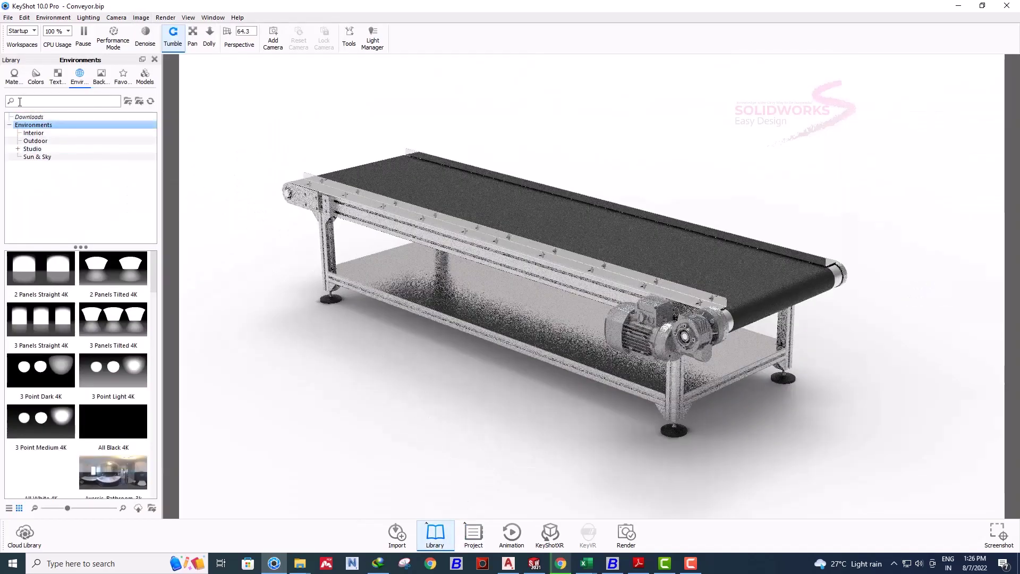
- Apply a yellow Axalta Paint material to the conveyor frame, replacing it with the orange Solar paint
{"action": "left_click", "coordinate": [14, 76]}
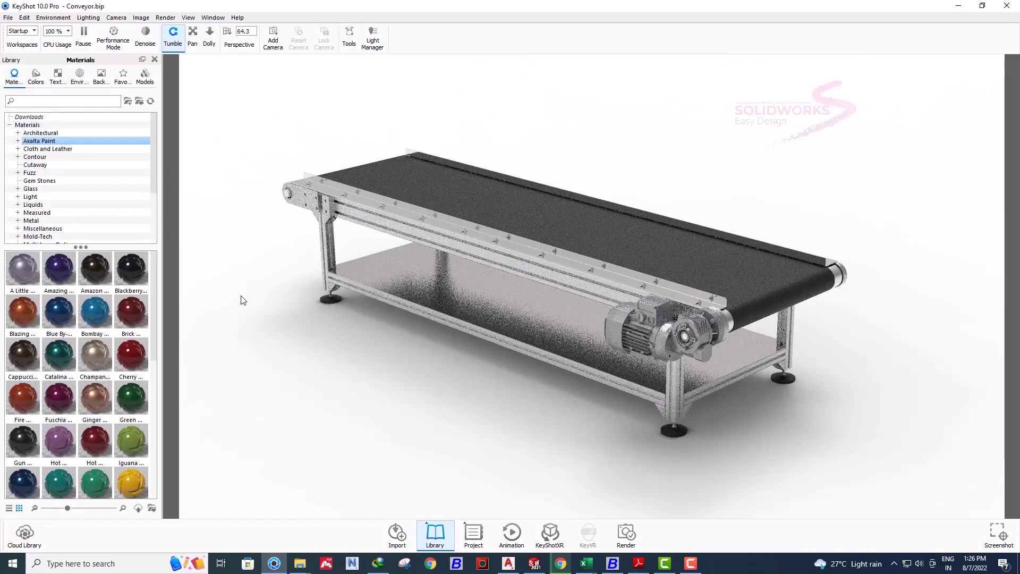
{"action": "left_click_drag", "start_coordinate": [131, 475], "coordinate": [375, 299]}
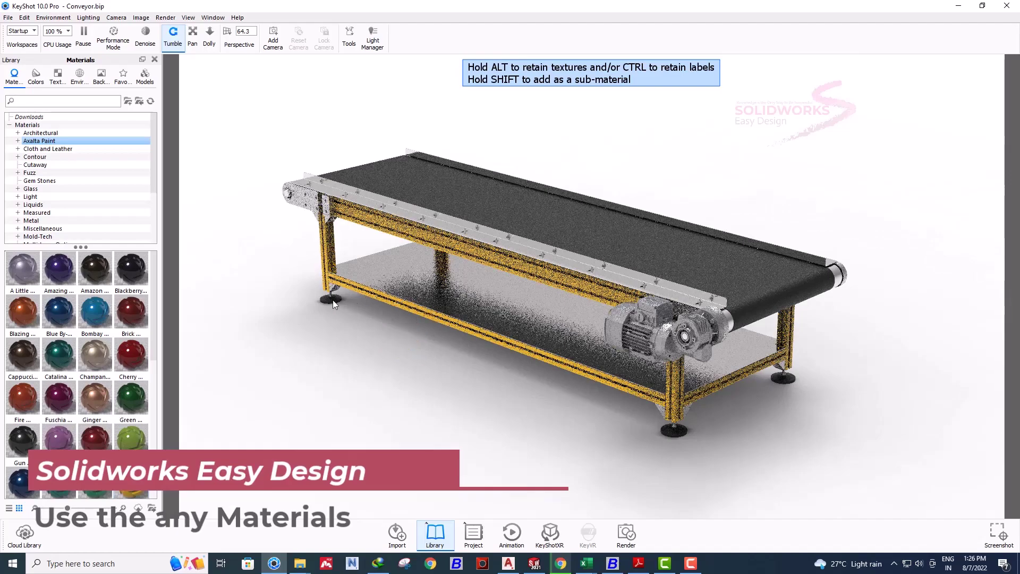
{"action": "scroll", "coordinate": [94, 360], "scroll_direction": "down", "scroll_amount": 5}
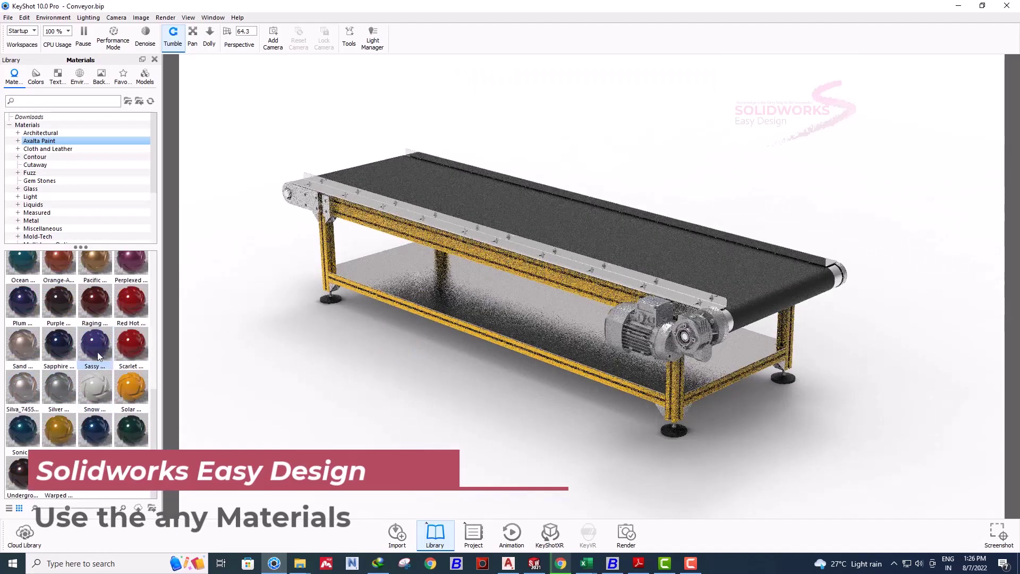
{"action": "left_click_drag", "start_coordinate": [132, 390], "coordinate": [399, 305]}
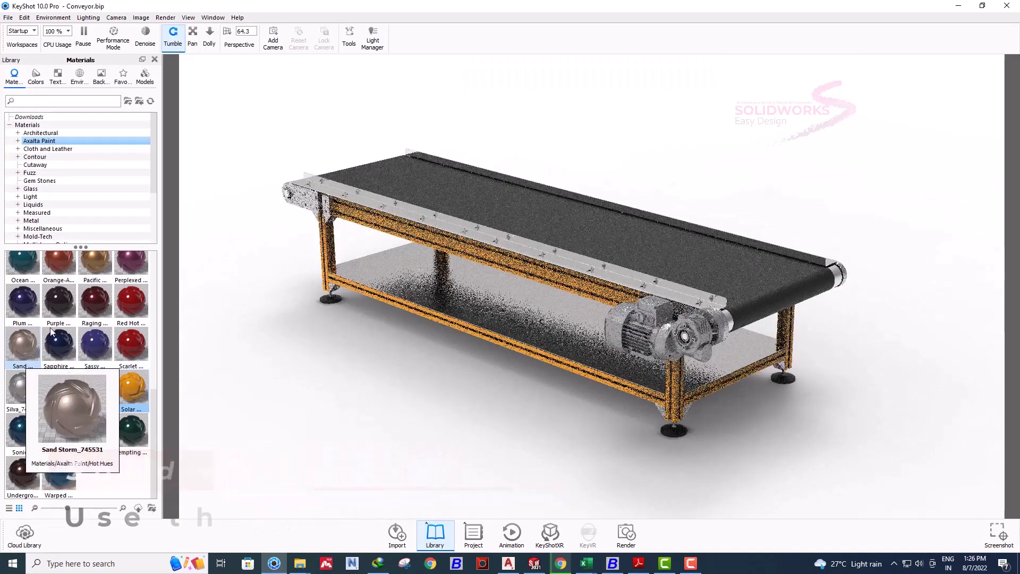
- Browse the material library categories from Cloth and Leather through Cutaway, Glass, Liquids and Metal to Mold-Tech
{"action": "left_click", "coordinate": [45, 149]}
{"action": "left_click", "coordinate": [37, 165]}
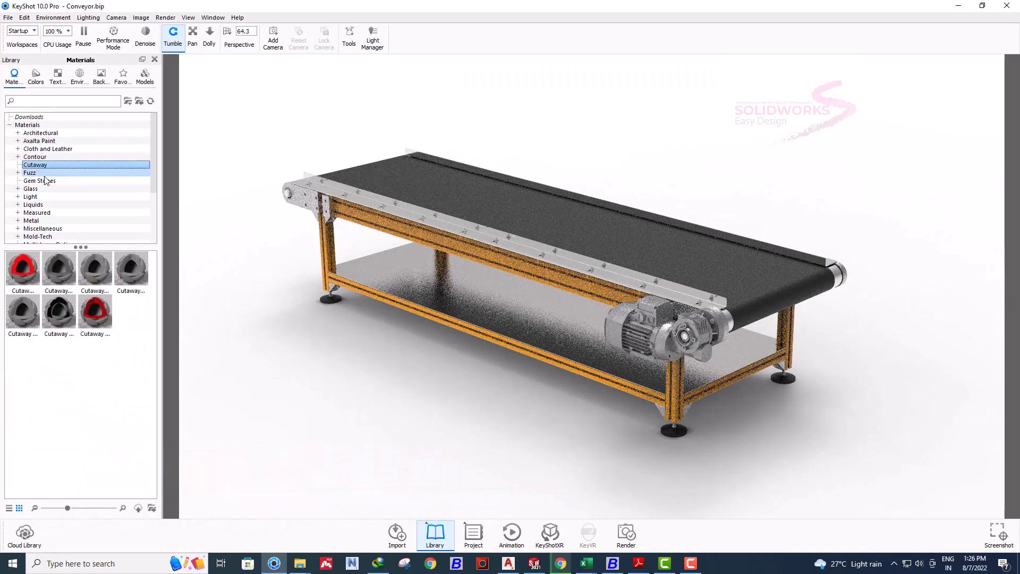
{"action": "left_click", "coordinate": [41, 189]}
{"action": "left_click", "coordinate": [33, 204]}
{"action": "left_click", "coordinate": [31, 221]}
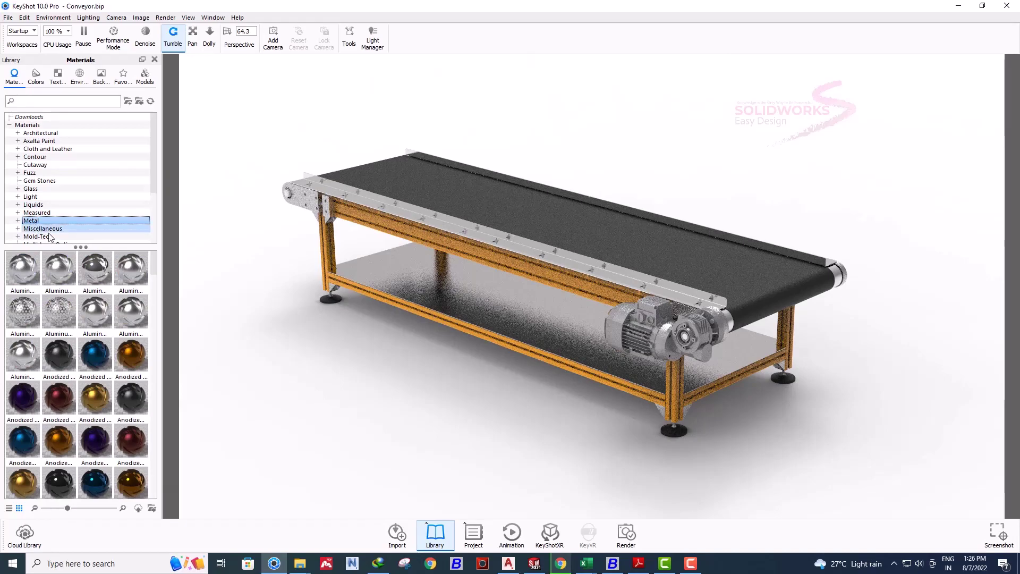
{"action": "scroll", "coordinate": [48, 228], "scroll_direction": "down", "scroll_amount": 2}
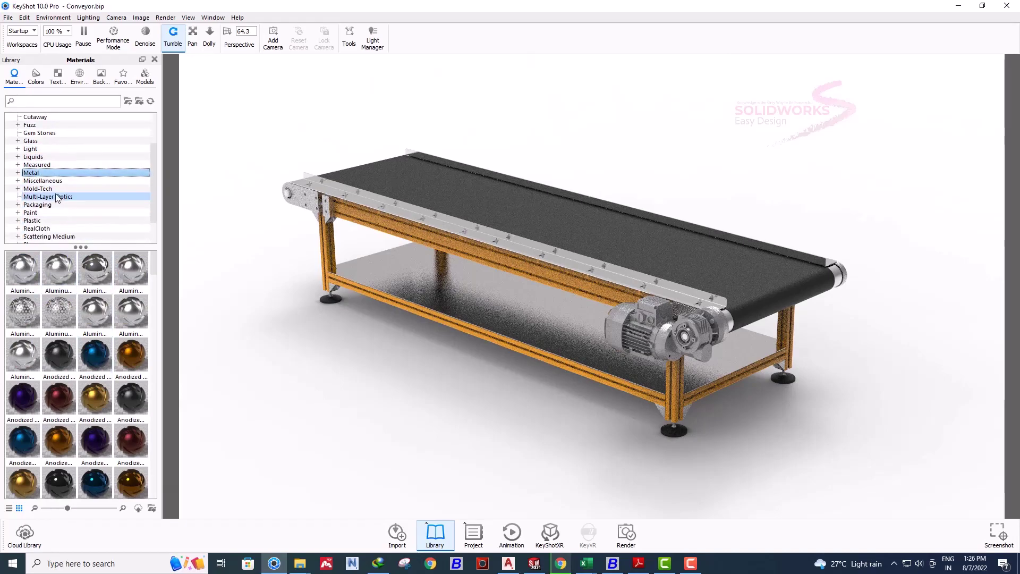
{"action": "left_click", "coordinate": [38, 189]}
{"action": "mouse_move", "coordinate": [24, 313]}
{"action": "left_mouse_down"}
{"action": "mouse_move", "coordinate": [460, 194]}
{"action": "mouse_move", "coordinate": [62, 303]}
{"action": "mouse_move", "coordinate": [32, 327]}
{"action": "left_mouse_up"}
- Try the red and blue gift wrap Packaging materials on the conveyor belt
{"action": "left_click", "coordinate": [37, 204]}
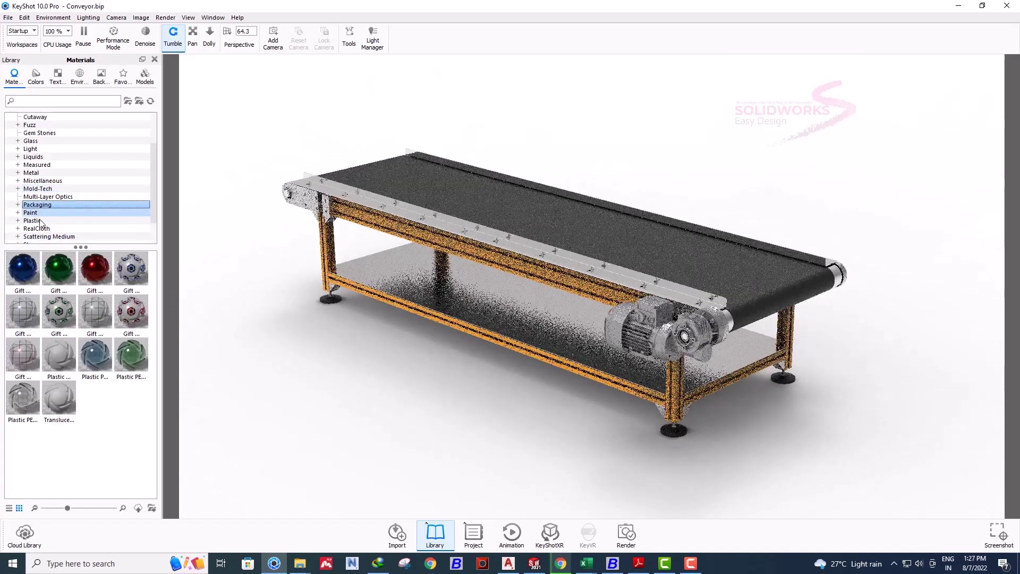
{"action": "left_click_drag", "start_coordinate": [94, 268], "coordinate": [489, 197]}
{"action": "left_click_drag", "start_coordinate": [23, 268], "coordinate": [528, 213]}
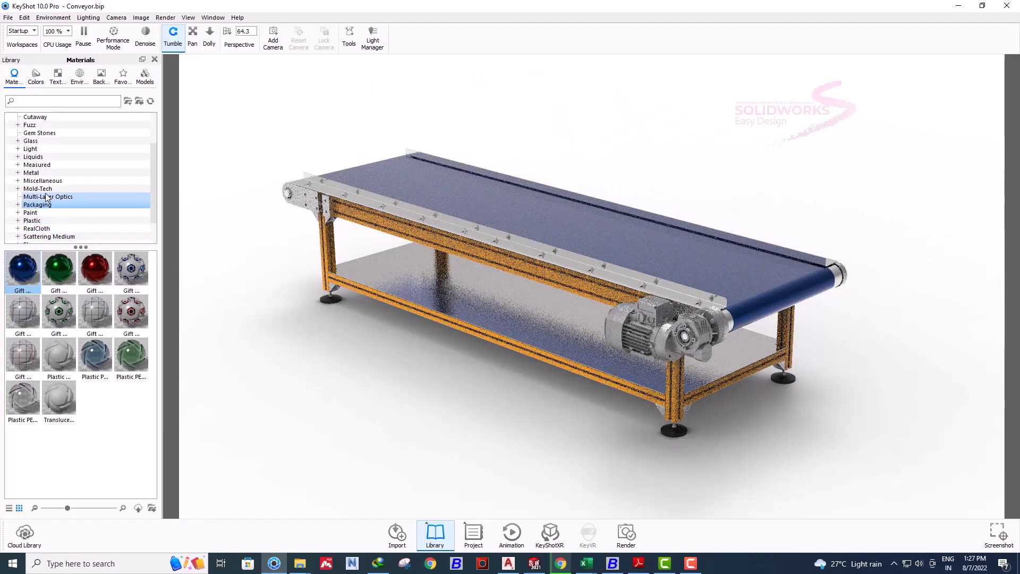
- Apply the dark grey Anodized metal to the side guides along the conveyor belt
{"action": "left_click", "coordinate": [41, 175]}
{"action": "left_click_drag", "start_coordinate": [60, 351], "coordinate": [585, 261]}
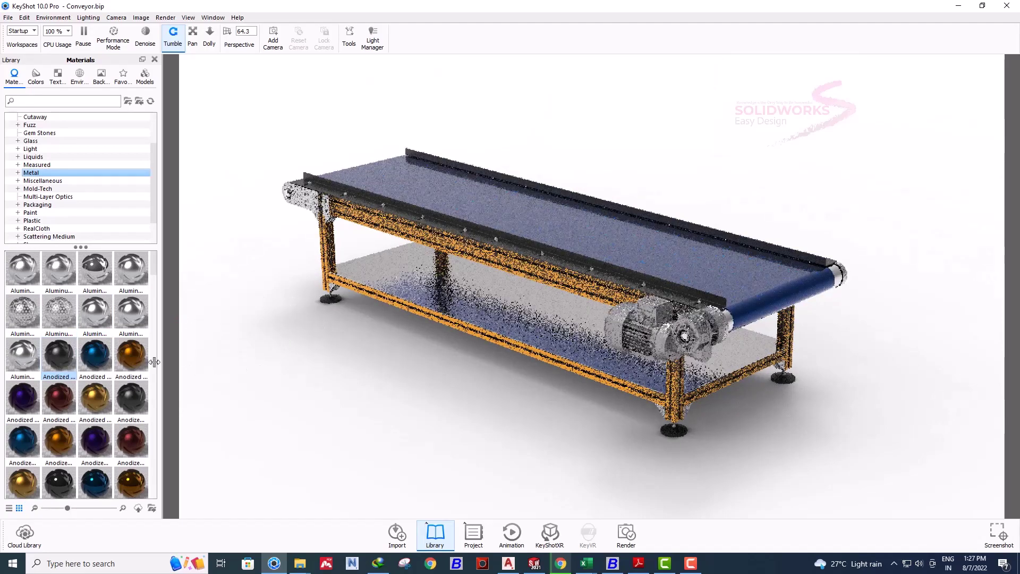
- Apply the blue matte Paint material to the conveyor belt
{"action": "left_click", "coordinate": [45, 189]}
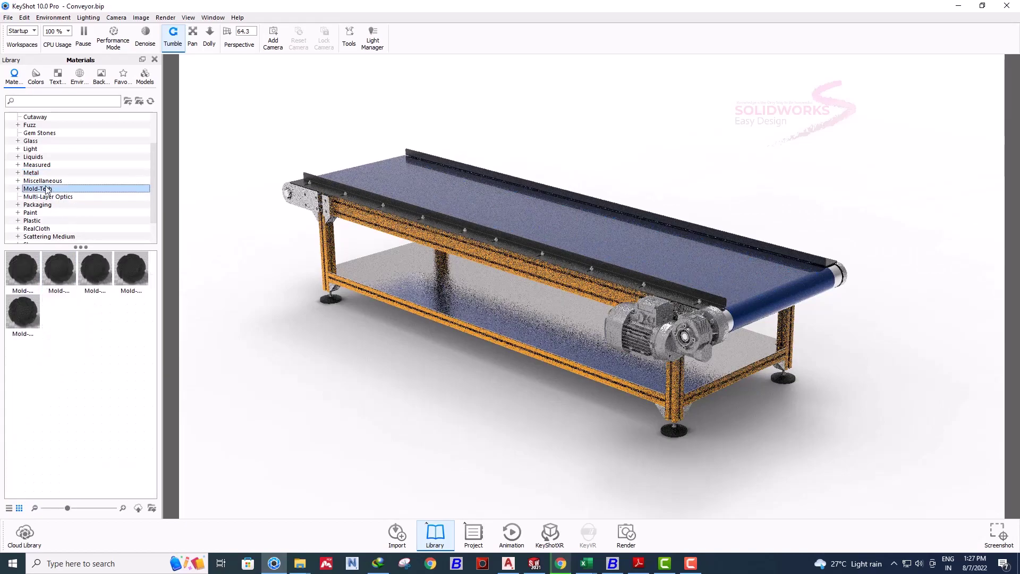
{"action": "left_click", "coordinate": [45, 196]}
{"action": "left_click", "coordinate": [42, 205]}
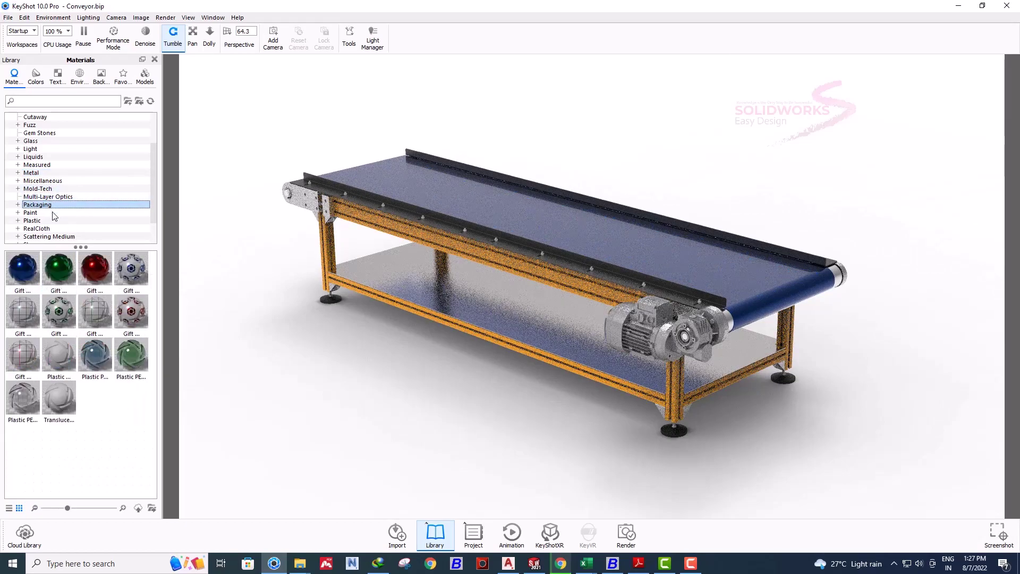
{"action": "left_click", "coordinate": [32, 212]}
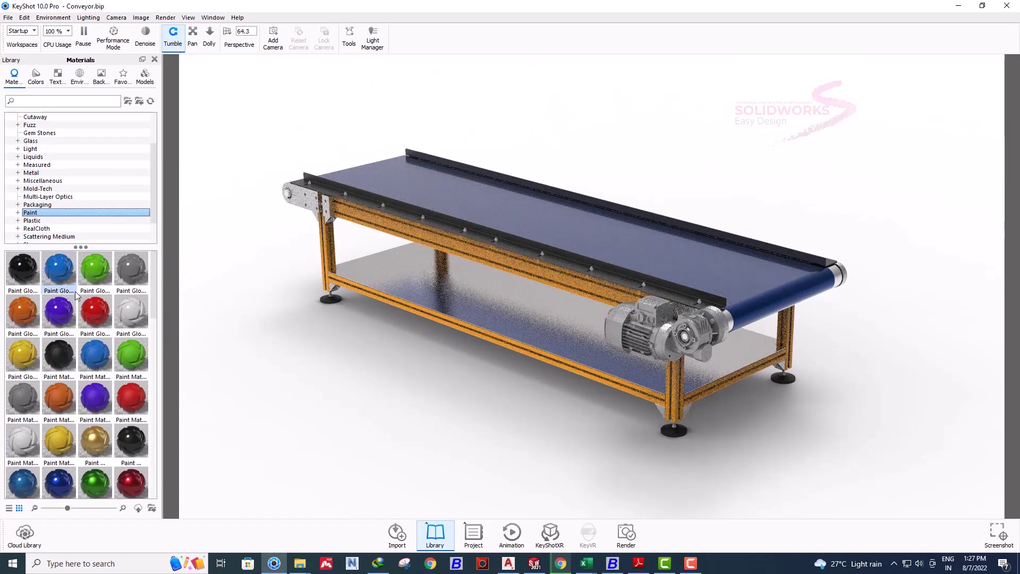
{"action": "mouse_move", "coordinate": [93, 358]}
{"action": "left_mouse_down"}
{"action": "mouse_move", "coordinate": [467, 240]}
{"action": "mouse_move", "coordinate": [591, 225]}
{"action": "left_mouse_up"}
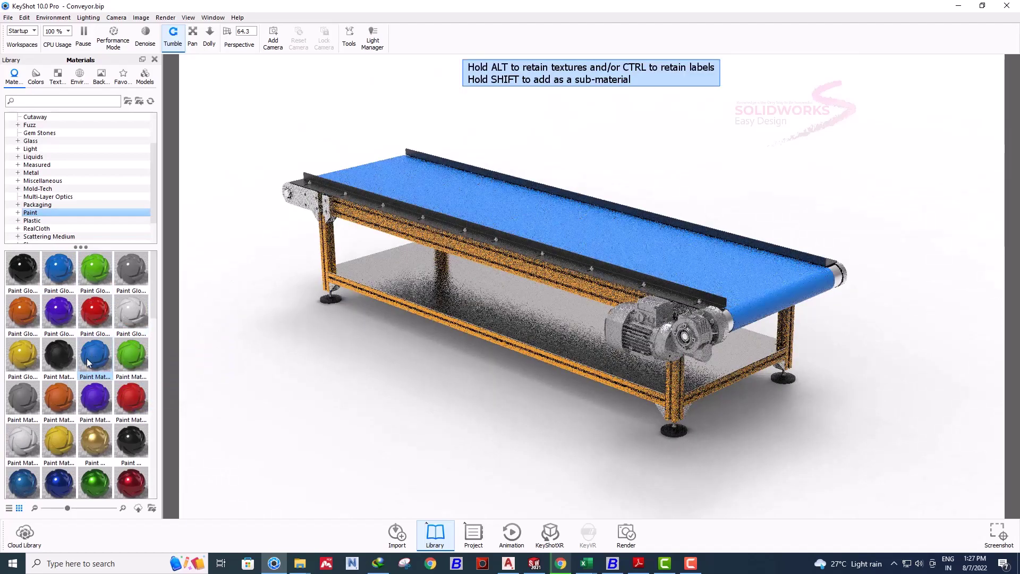
- Examine the available Paint materials, including the Metallic subcategory
{"action": "mouse_move", "coordinate": [22, 268]}
{"action": "left_mouse_down"}
{"action": "mouse_move", "coordinate": [332, 207]}
{"action": "mouse_move", "coordinate": [344, 196]}
{"action": "mouse_move", "coordinate": [44, 332]}
{"action": "left_mouse_up"}
{"action": "mouse_move", "coordinate": [128, 270]}
{"action": "left_mouse_down"}
{"action": "mouse_move", "coordinate": [349, 192]}
{"action": "mouse_move", "coordinate": [249, 235]}
{"action": "mouse_move", "coordinate": [44, 358]}
{"action": "left_mouse_up"}
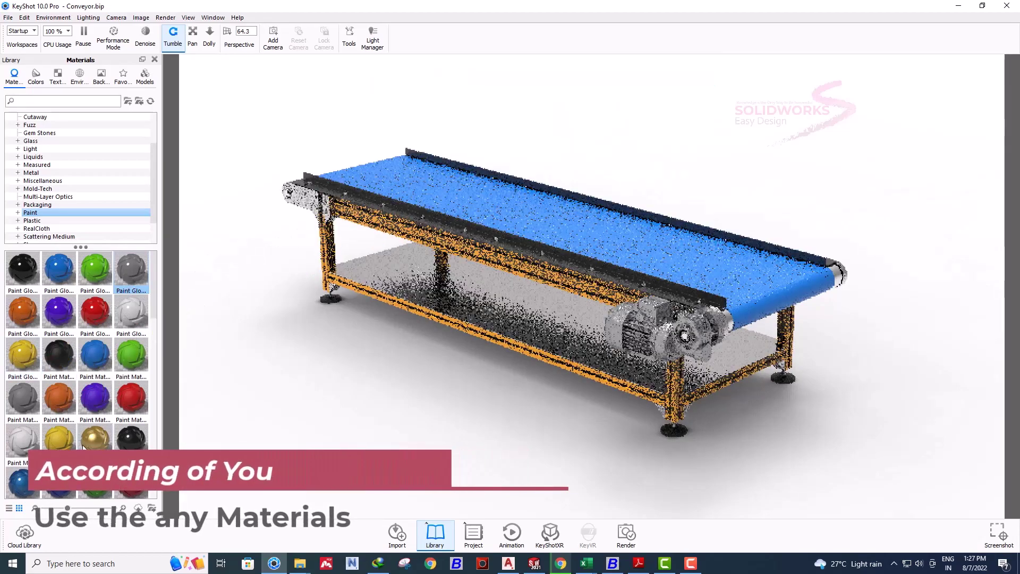
{"action": "scroll", "coordinate": [93, 394], "scroll_direction": "down", "scroll_amount": 5}
{"action": "scroll", "coordinate": [94, 393], "scroll_direction": "up", "scroll_amount": 4}
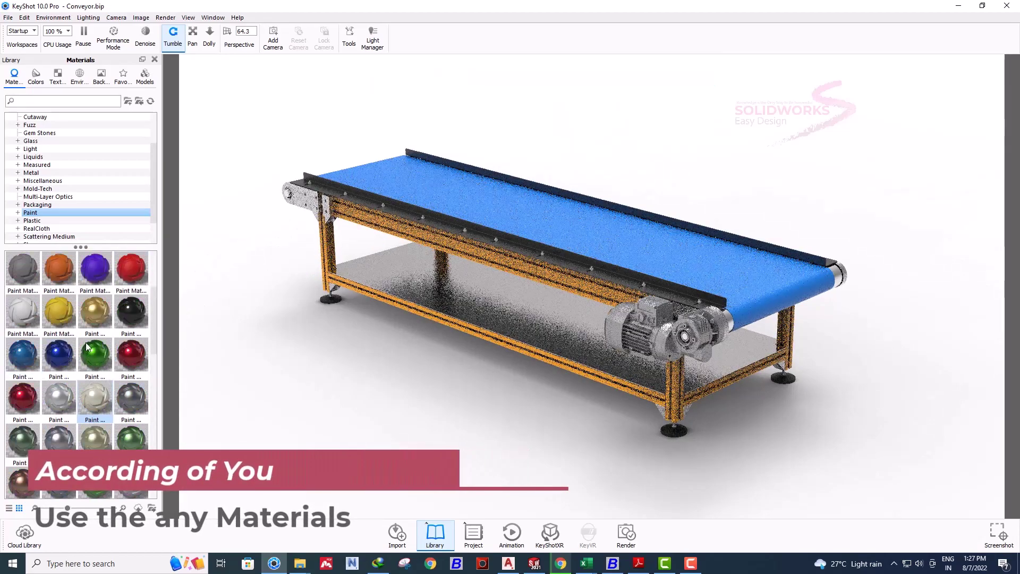
{"action": "left_click", "coordinate": [18, 212]}
{"action": "left_click", "coordinate": [43, 221]}
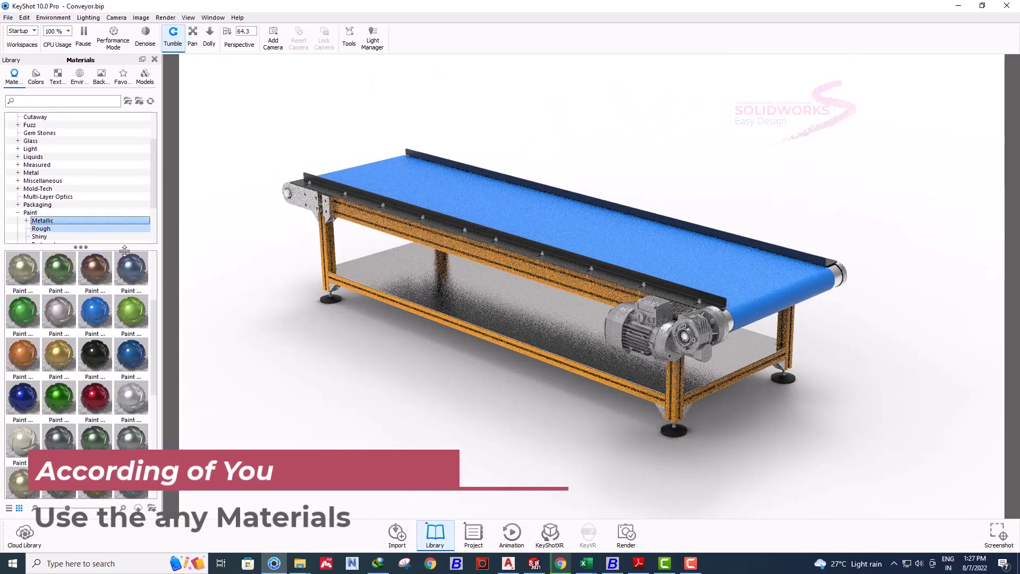
{"action": "scroll", "coordinate": [101, 390], "scroll_direction": "down", "scroll_amount": 1}
{"action": "scroll", "coordinate": [101, 391], "scroll_direction": "up", "scroll_amount": 3}
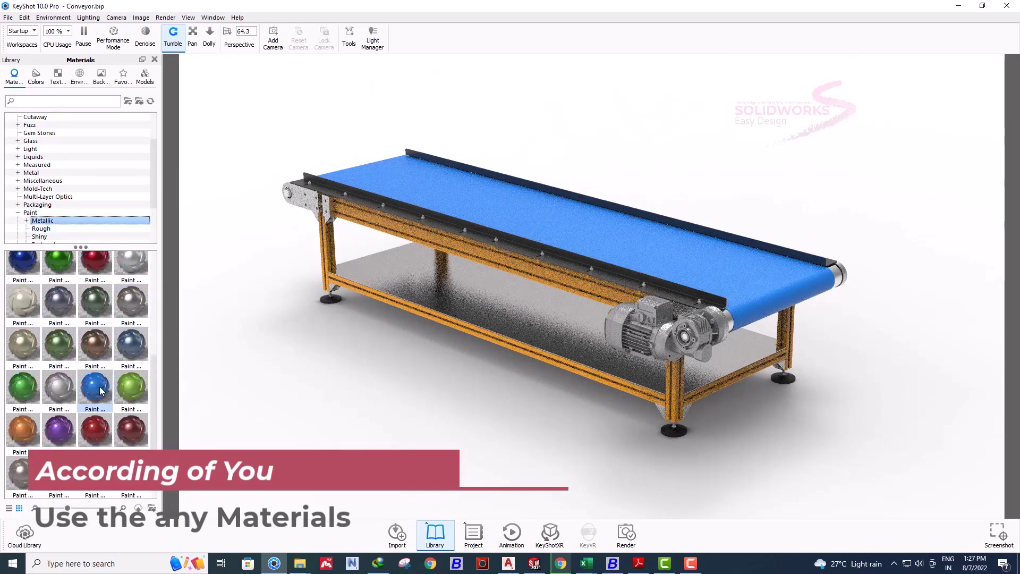
{"action": "mouse_move", "coordinate": [101, 390]}
{"action": "left_mouse_down"}
{"action": "mouse_move", "coordinate": [676, 339]}
{"action": "mouse_move", "coordinate": [84, 410]}
{"action": "left_mouse_up"}
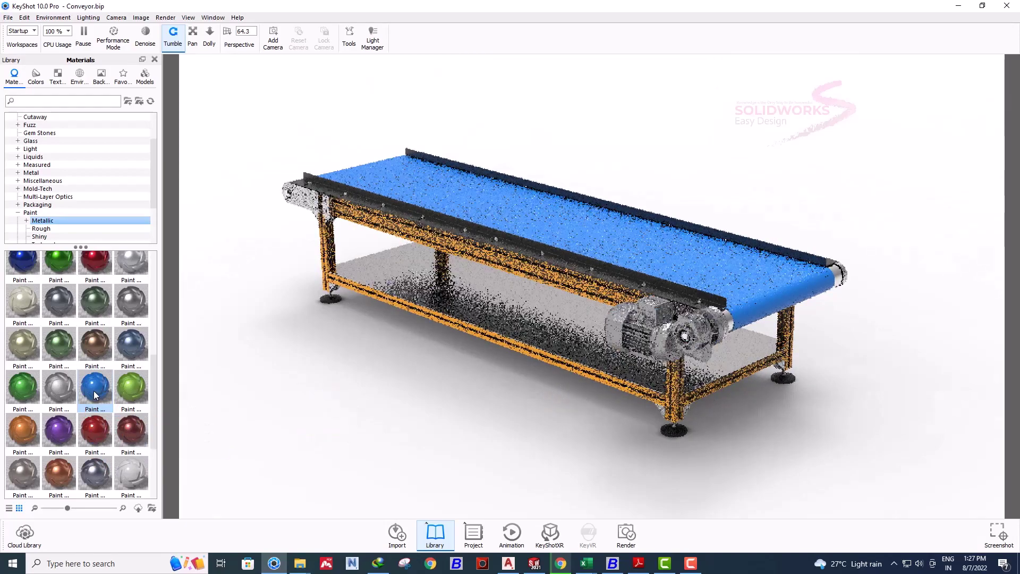
{"action": "scroll", "coordinate": [84, 393], "scroll_direction": "up", "scroll_amount": 5}
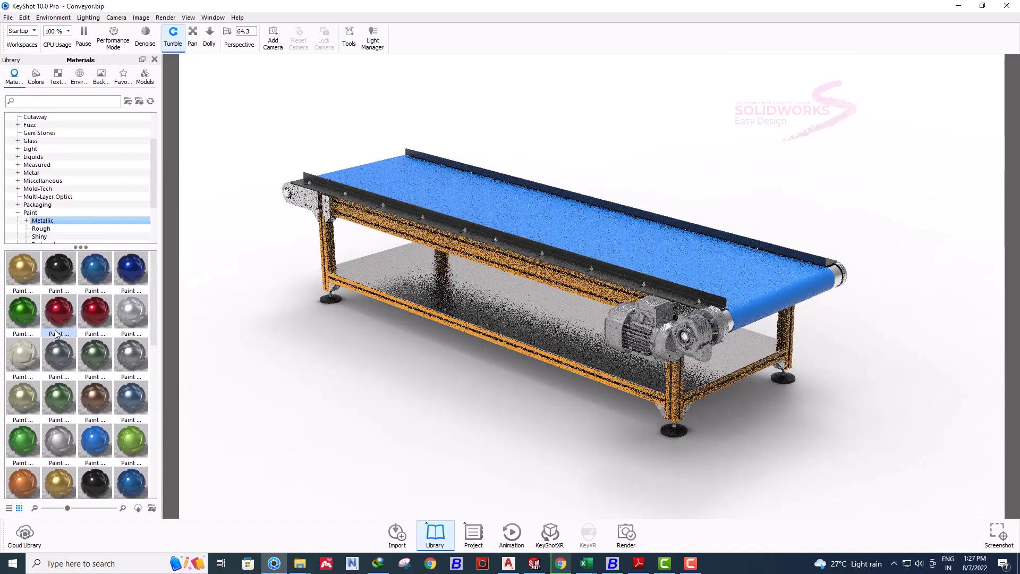
- Browse the Axalta Paint, Hot Hues, Glass, Liquids, Measured and Metal materials
{"action": "left_click", "coordinate": [30, 141]}
{"action": "left_click", "coordinate": [30, 132]}
{"action": "scroll", "coordinate": [30, 132], "scroll_direction": "up", "scroll_amount": 2}
{"action": "left_click", "coordinate": [41, 140]}
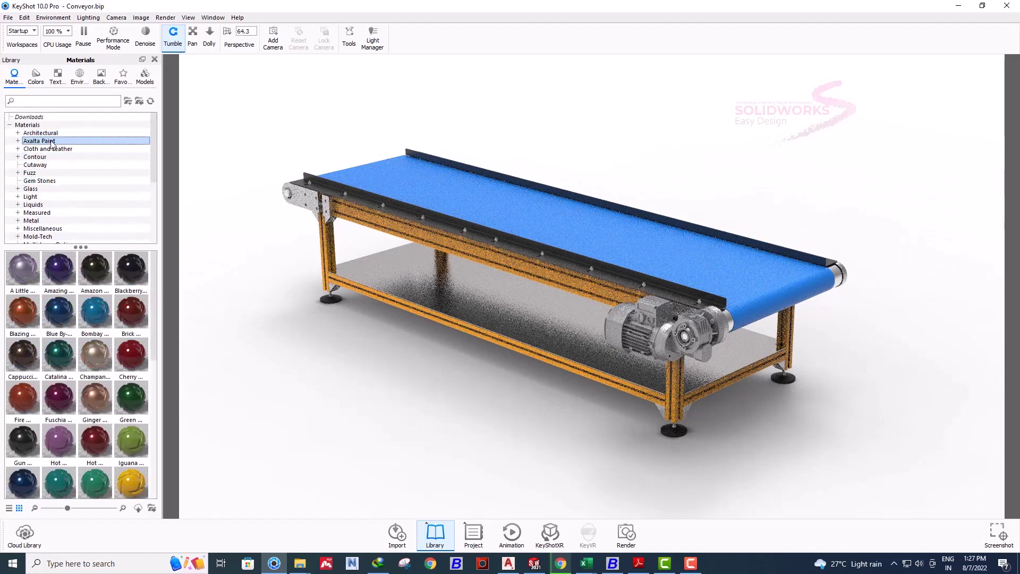
{"action": "double_click", "coordinate": [39, 141]}
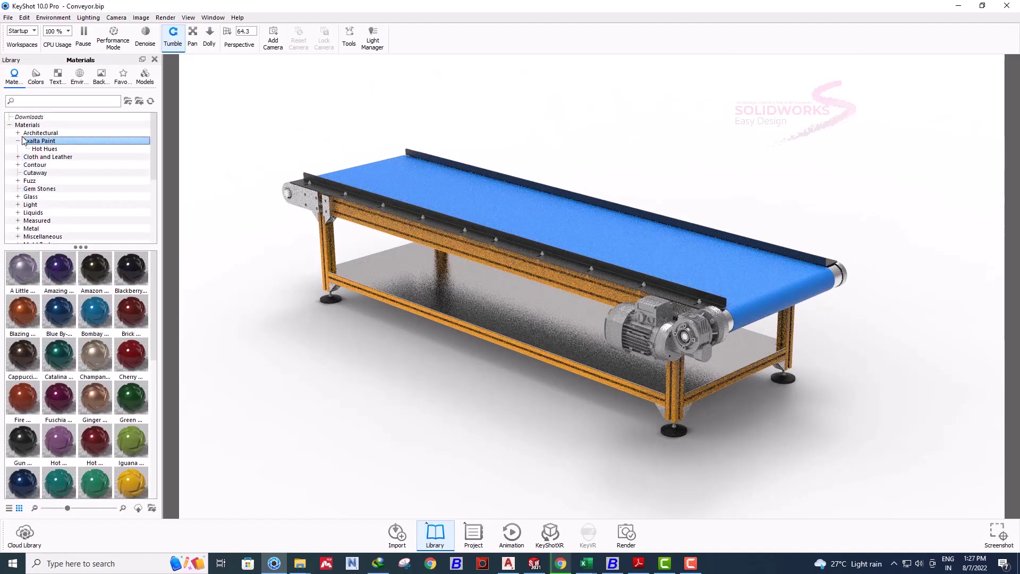
{"action": "left_click", "coordinate": [53, 149]}
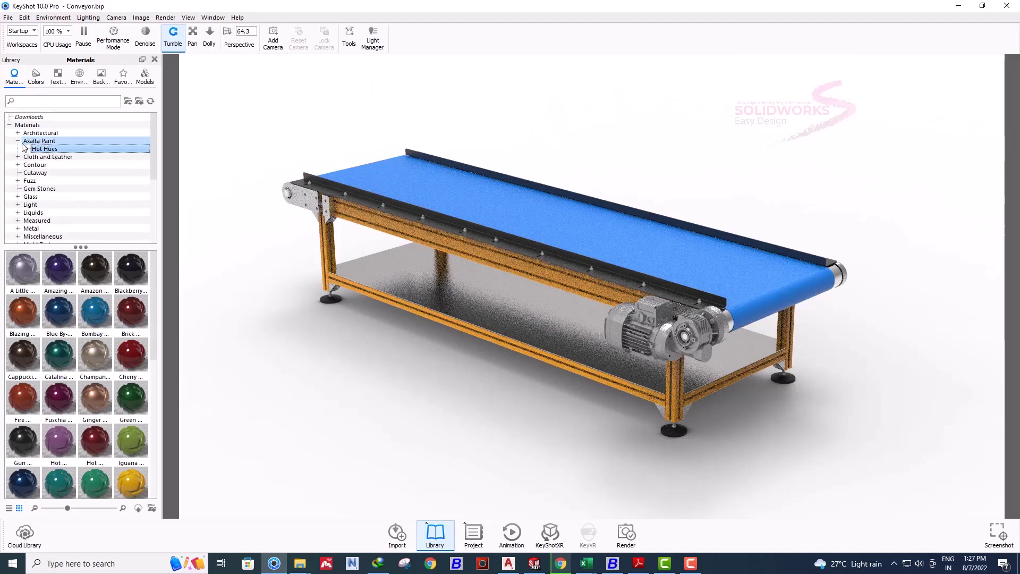
{"action": "left_click", "coordinate": [35, 141]}
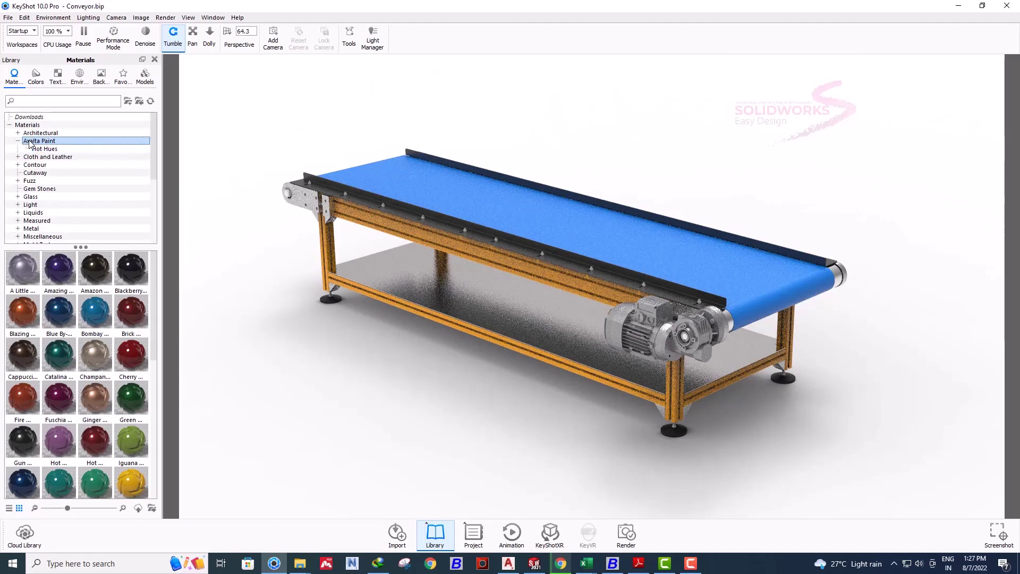
{"action": "left_click", "coordinate": [31, 197]}
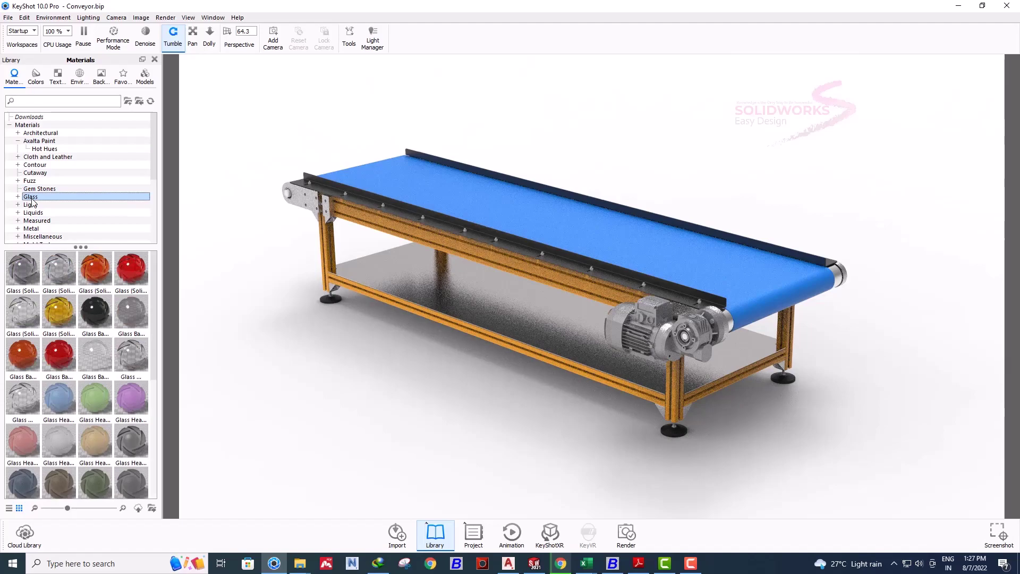
{"action": "left_click", "coordinate": [33, 213]}
{"action": "left_click", "coordinate": [40, 220]}
{"action": "left_click", "coordinate": [36, 229]}
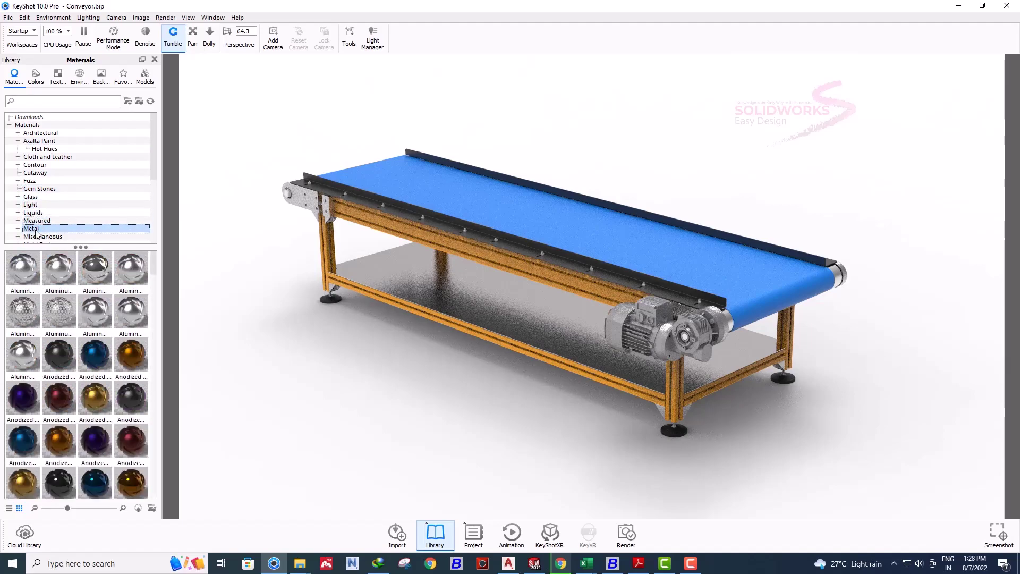
- Look through the Textured, Shiny, Rough and Metallic paints and the Scattering Medium and RealCloth materials
{"action": "scroll", "coordinate": [65, 222], "scroll_direction": "down", "scroll_amount": 4}
{"action": "left_click", "coordinate": [43, 204]}
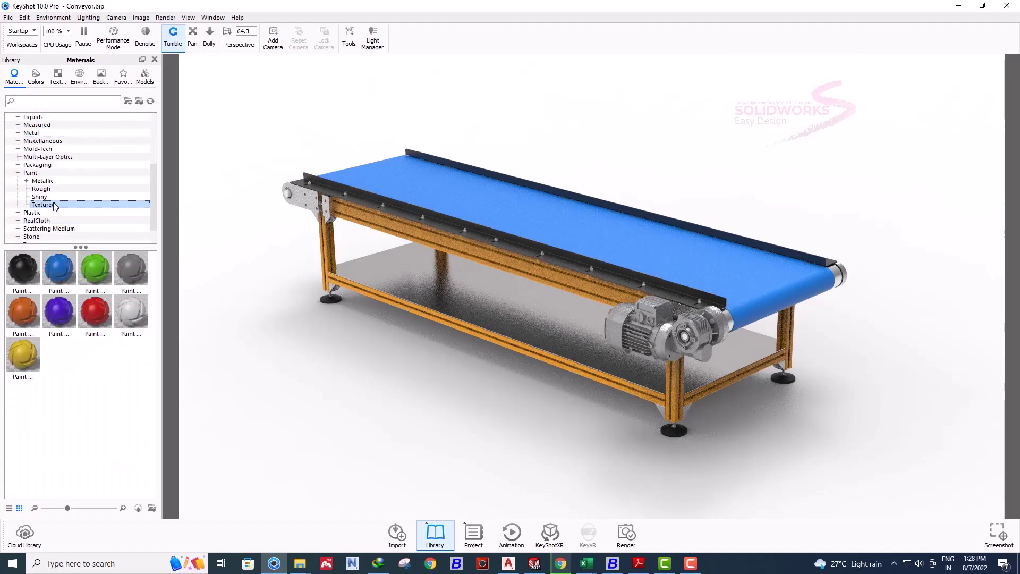
{"action": "key", "text": "Up"}
{"action": "key", "text": "Up"}
{"action": "key", "text": "Up"}
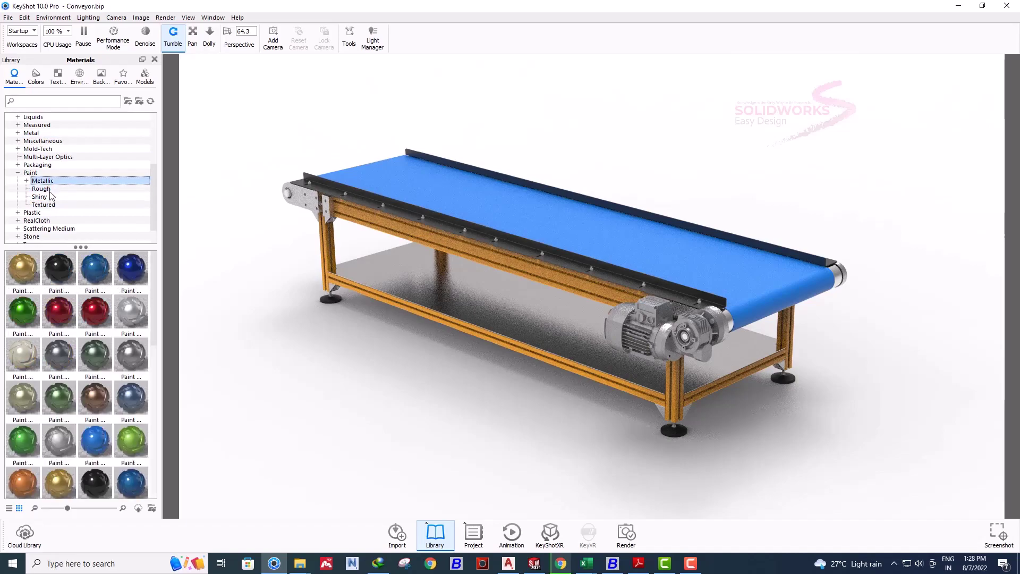
{"action": "left_click", "coordinate": [48, 229]}
{"action": "left_click", "coordinate": [46, 220]}
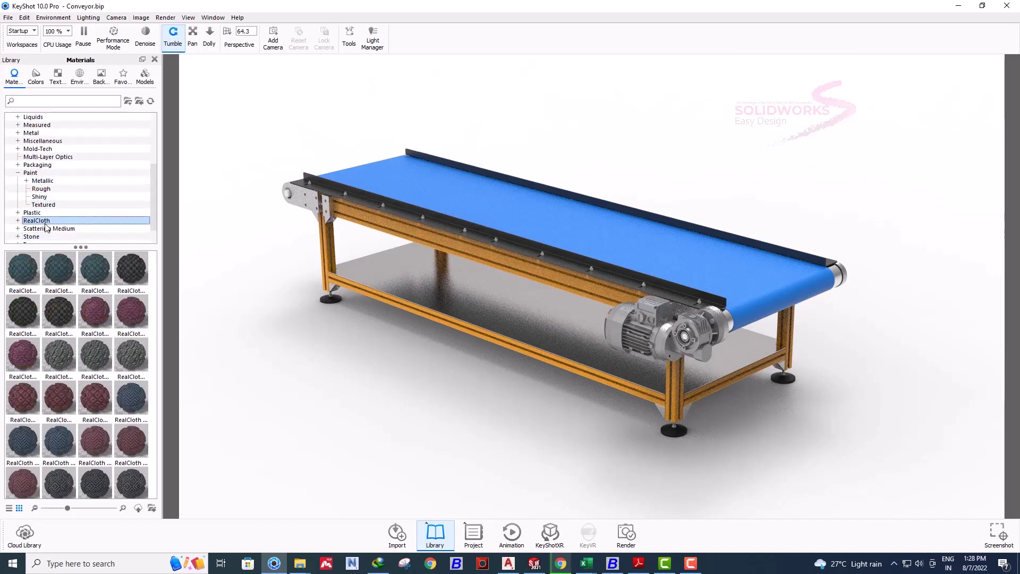
- Review the Anodized and Mesh metals, and apply a blue Basic metal to the conveyor's drive motor and gearbox
{"action": "left_click", "coordinate": [19, 133]}
{"action": "left_click", "coordinate": [52, 150]}
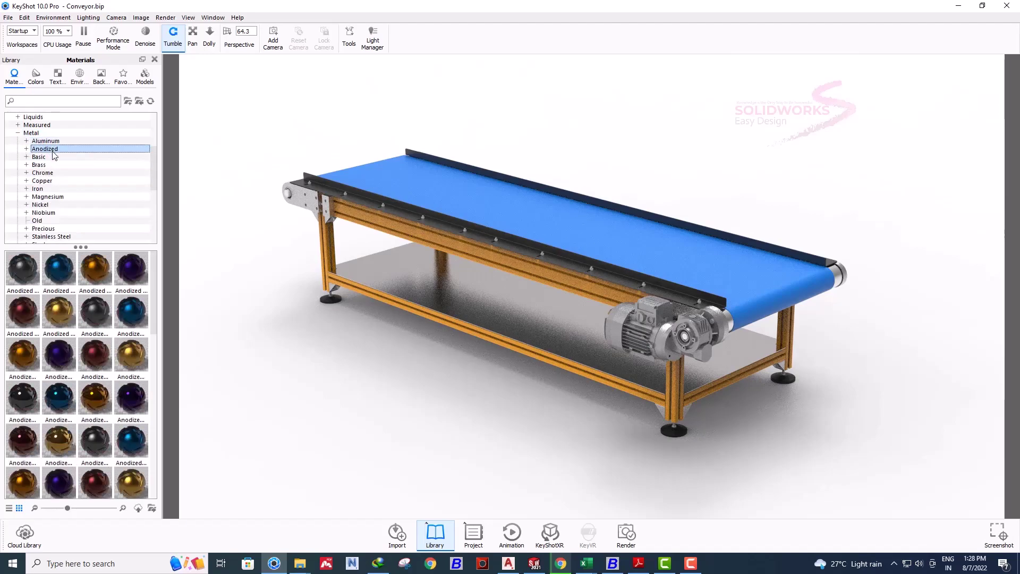
{"action": "scroll", "coordinate": [104, 393], "scroll_direction": "down", "scroll_amount": 5}
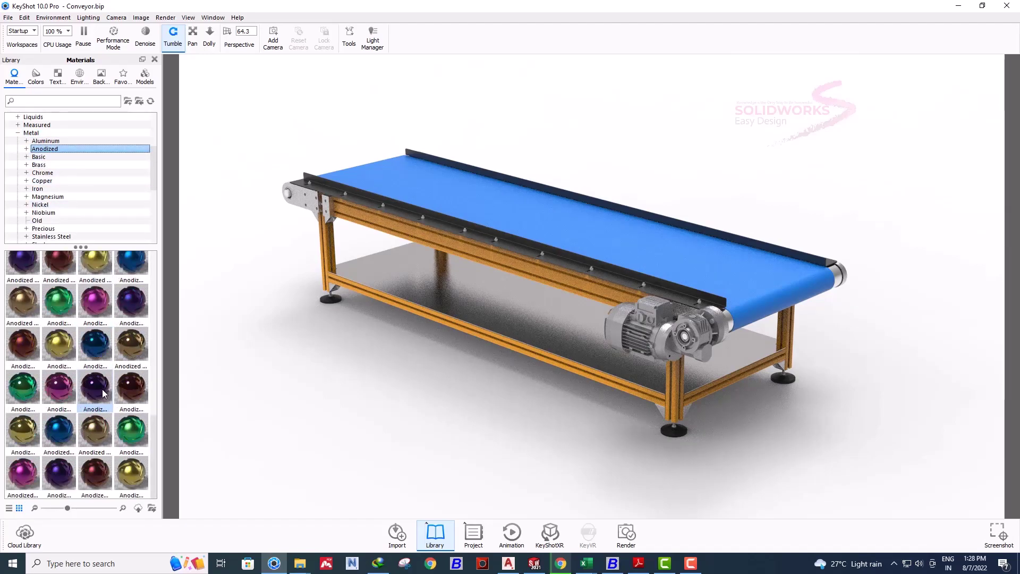
{"action": "scroll", "coordinate": [104, 393], "scroll_direction": "up", "scroll_amount": 3}
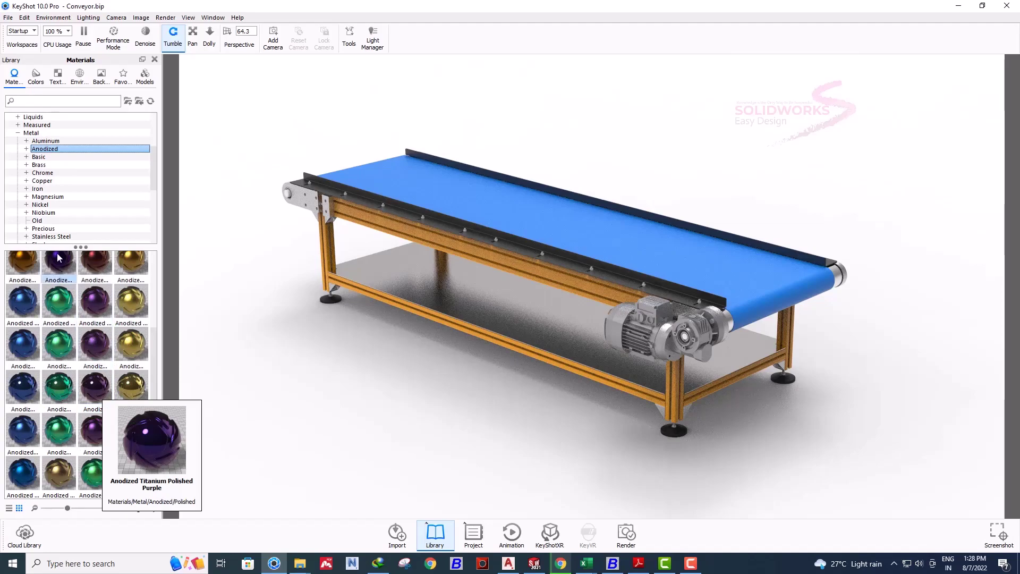
{"action": "left_click", "coordinate": [51, 165]}
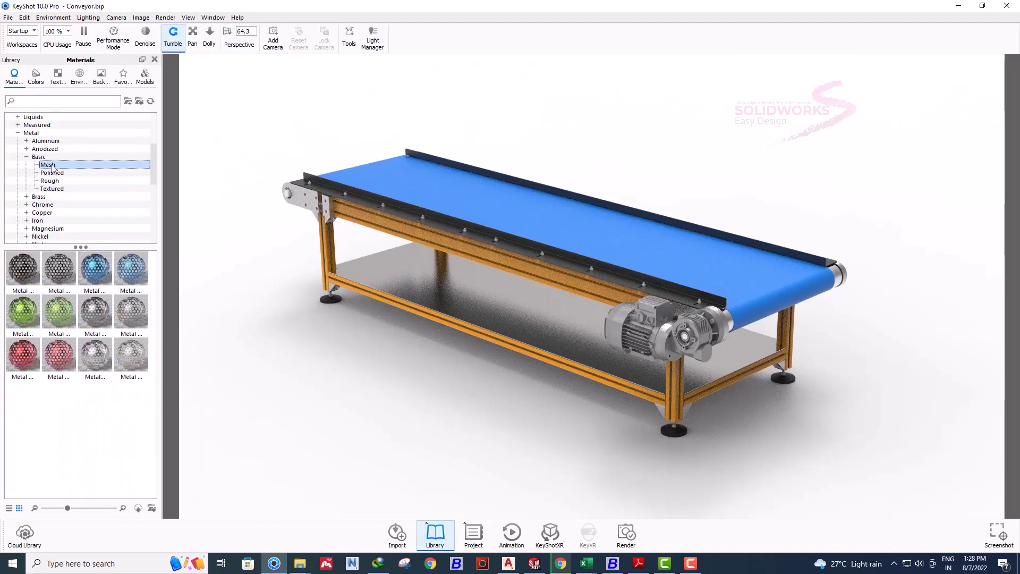
{"action": "left_click", "coordinate": [39, 157]}
{"action": "left_click_drag", "start_coordinate": [132, 313], "coordinate": [651, 346]}
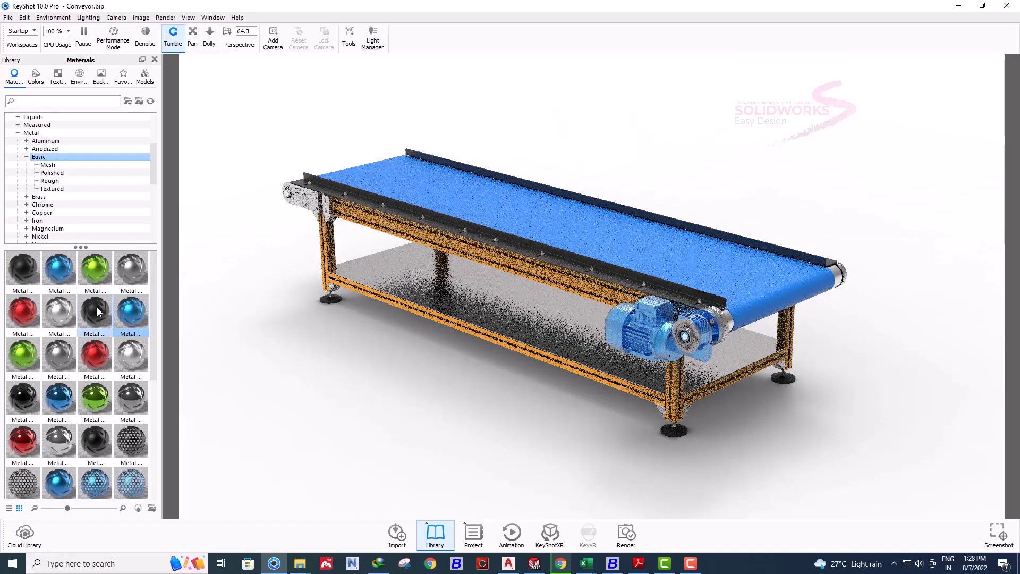
- Apply the blue Basic metal to the gearbox and the red Basic metal to the ends of the conveyor rollers
{"action": "mouse_move", "coordinate": [136, 316]}
{"action": "left_click_drag", "start_coordinate": [135, 315], "coordinate": [690, 332]}
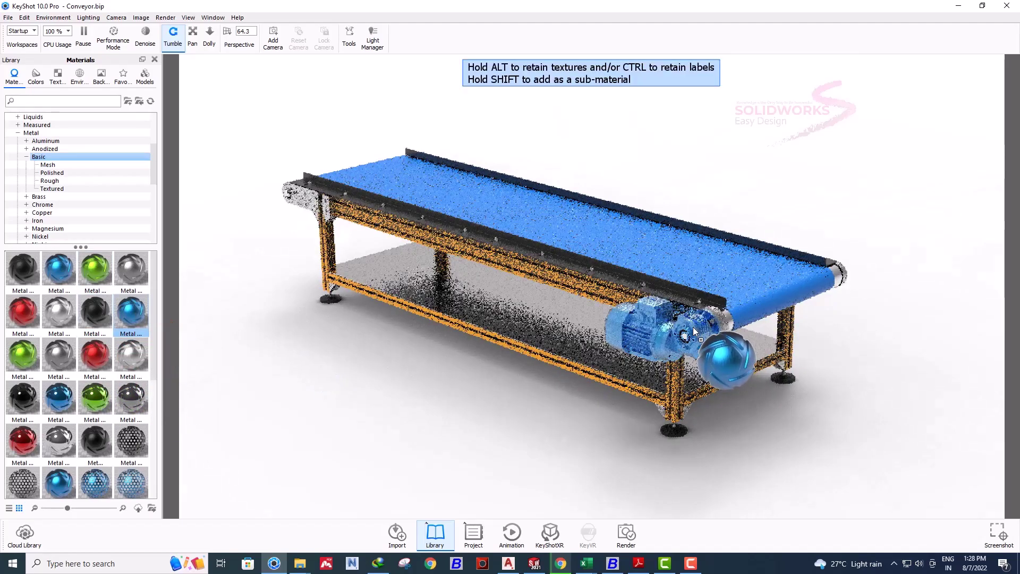
{"action": "left_click_drag", "start_coordinate": [26, 268], "coordinate": [721, 334]}
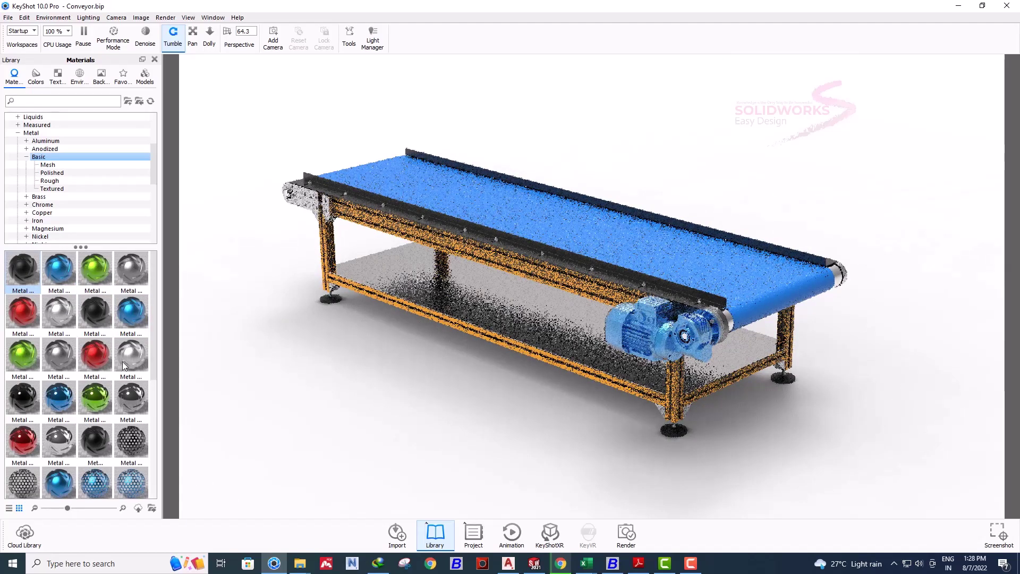
{"action": "left_click_drag", "start_coordinate": [92, 357], "coordinate": [835, 273]}
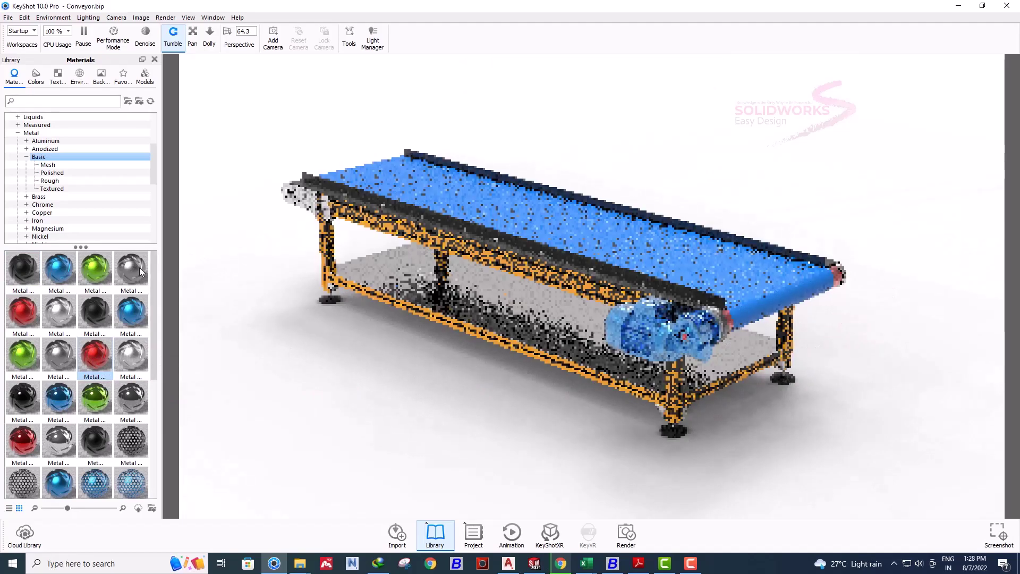
{"action": "mouse_move", "coordinate": [74, 308]}
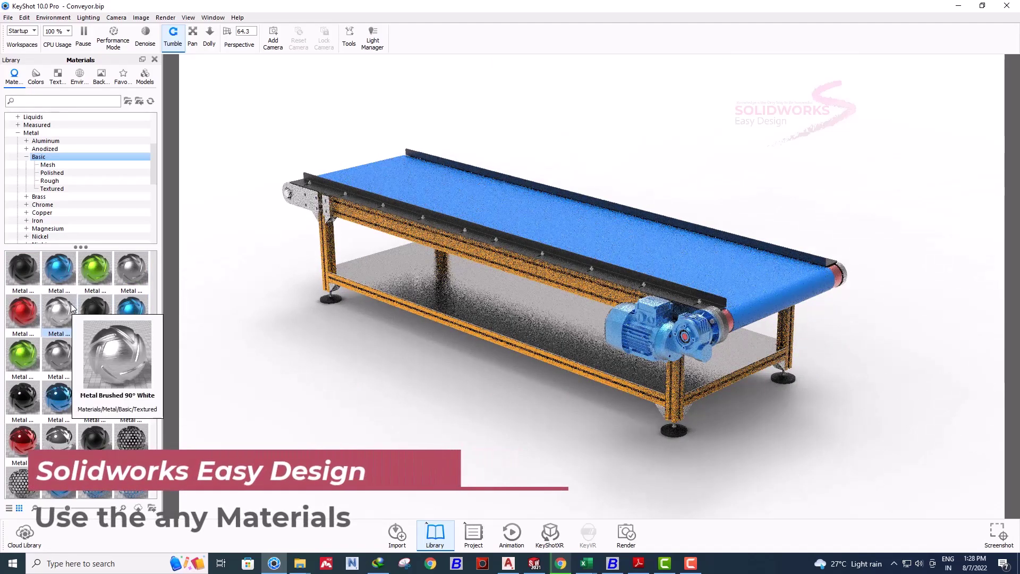
- Apply the black Basic metal to the conveyor's end brackets and its lower shelf panel
{"action": "left_click_drag", "start_coordinate": [23, 271], "coordinate": [326, 212]}
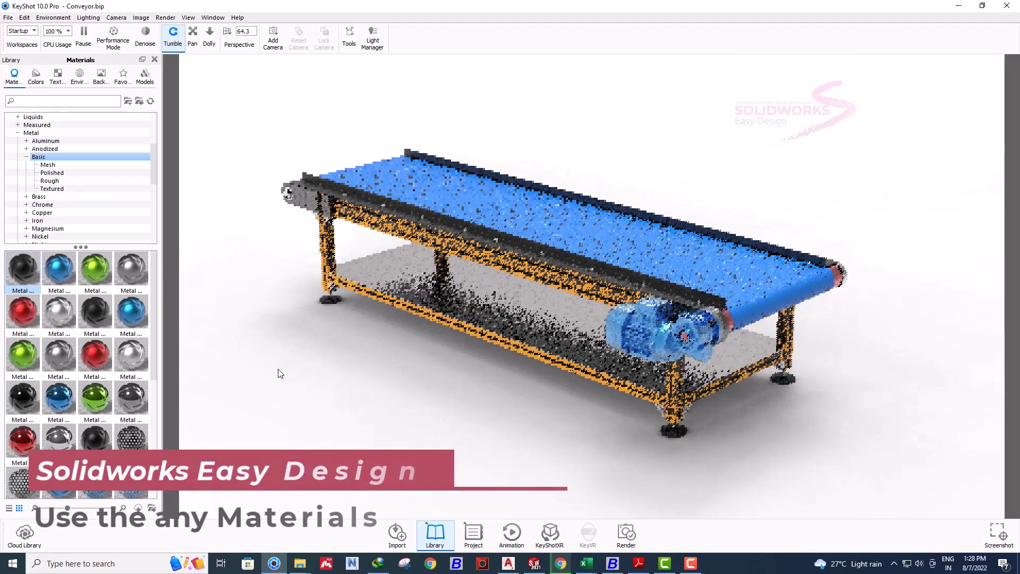
{"action": "left_click_drag", "start_coordinate": [108, 349], "coordinate": [529, 307]}
{"action": "left_click_drag", "start_coordinate": [28, 275], "coordinate": [554, 320]}
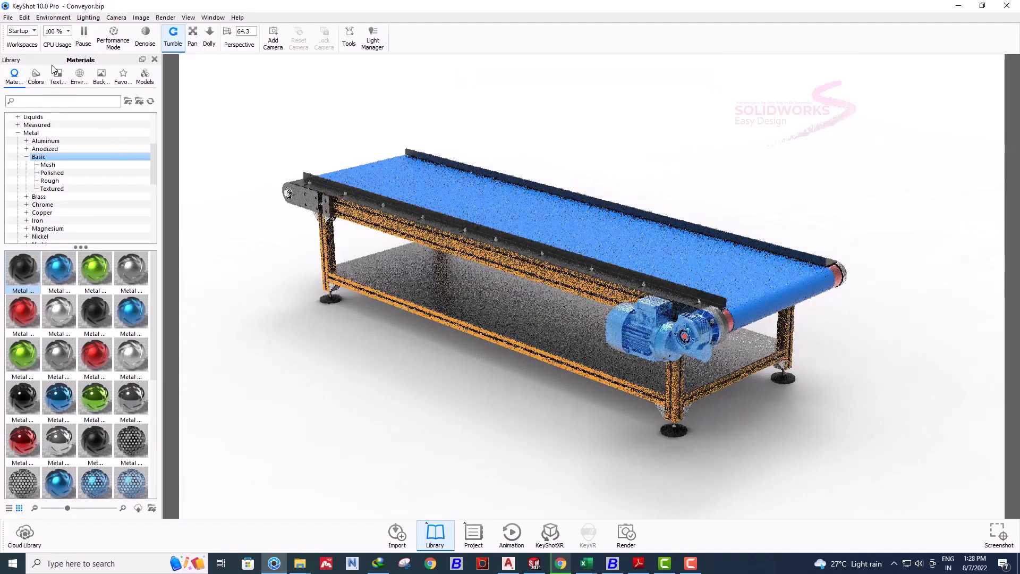
- Set the scene's lighting to the 2 Panels Tilted 4K environment from the library
{"action": "left_click", "coordinate": [78, 77]}
{"action": "left_click_drag", "start_coordinate": [99, 271], "coordinate": [399, 367]}
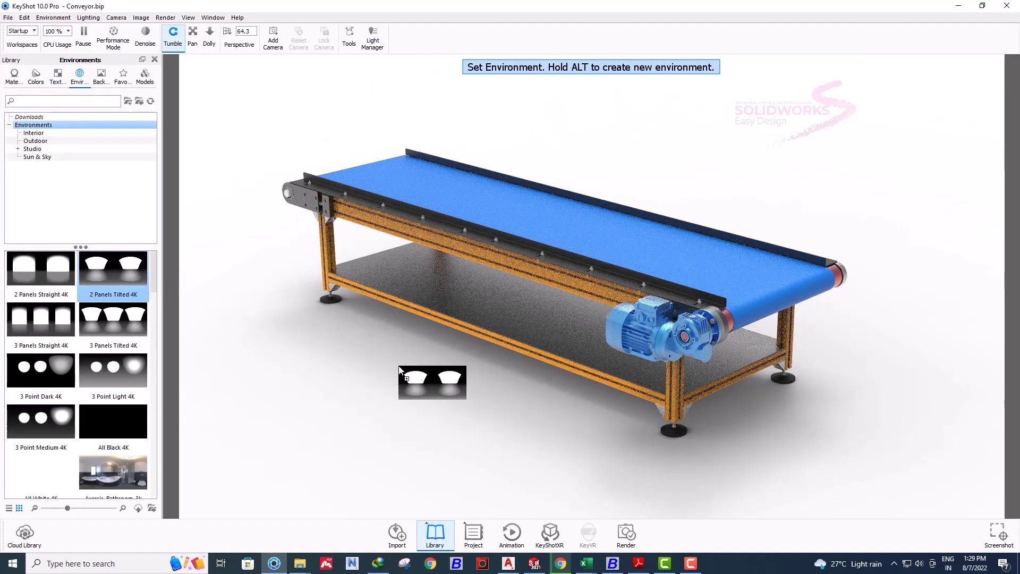
{"action": "left_click_drag", "start_coordinate": [399, 366], "coordinate": [398, 364]}
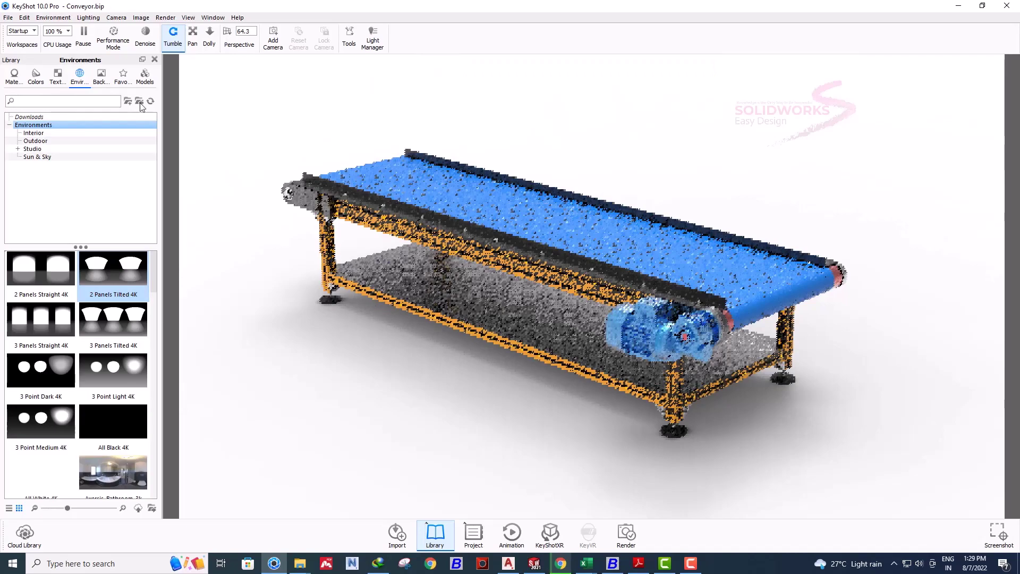
{"action": "left_click", "coordinate": [58, 17]}
{"action": "left_click", "coordinate": [61, 19]}
{"action": "left_click", "coordinate": [59, 18]}
{"action": "left_click", "coordinate": [67, 63]}
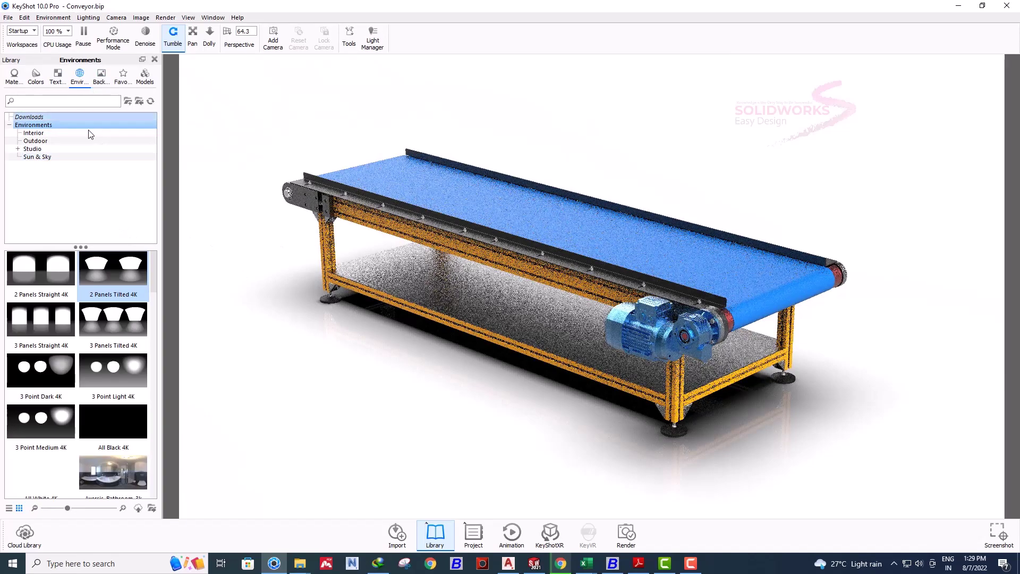
{"action": "left_click_drag", "start_coordinate": [117, 269], "coordinate": [410, 392]}
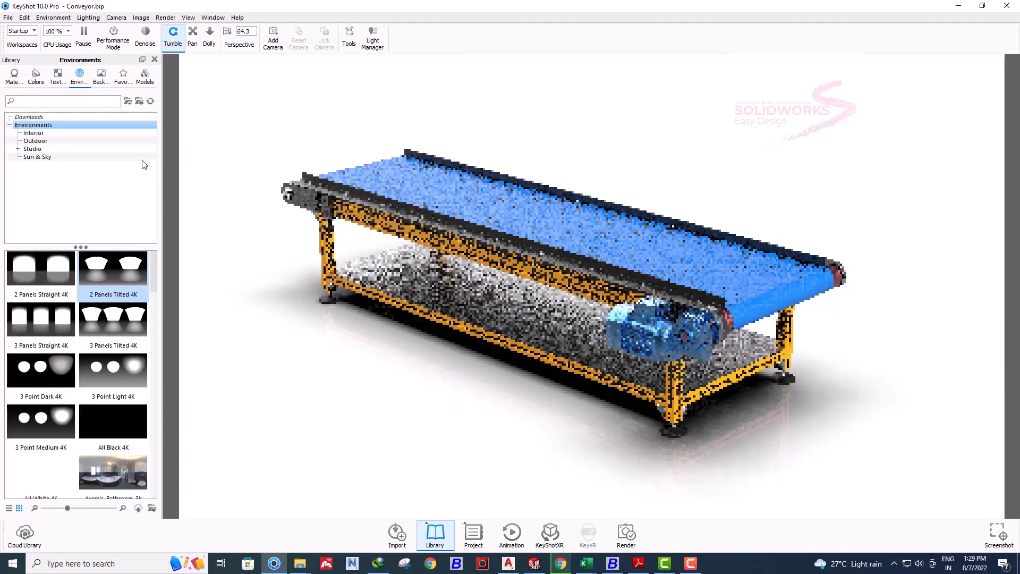
- Switch the scene background to Lighting Environment, with the library closed
{"action": "left_click", "coordinate": [436, 536]}
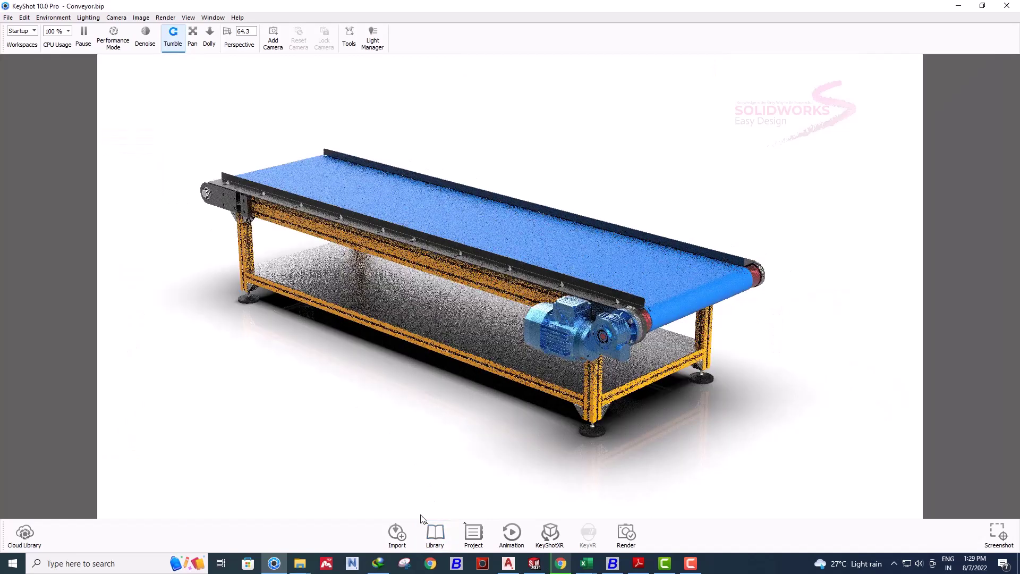
{"action": "left_click", "coordinate": [53, 18]}
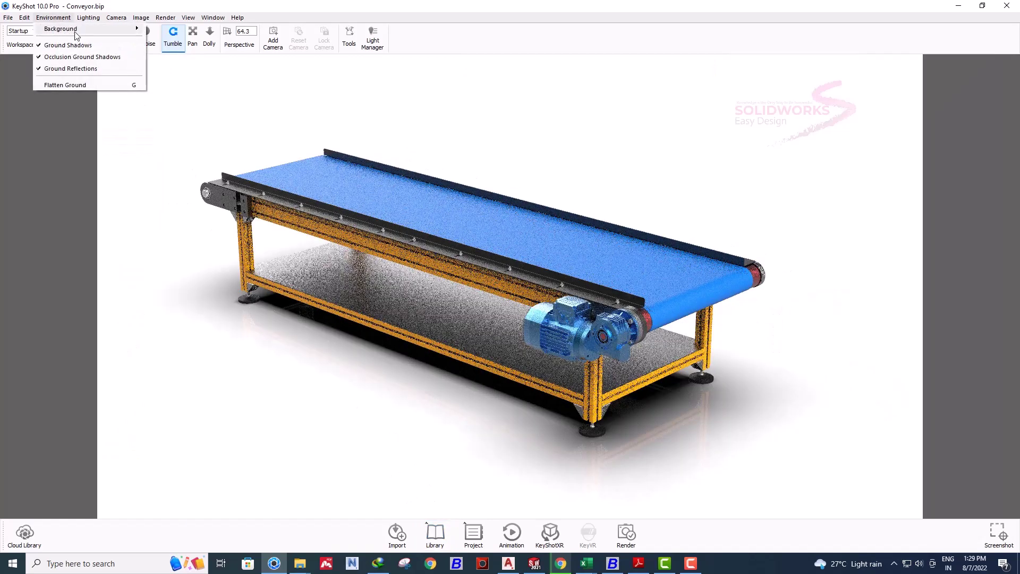
{"action": "mouse_move", "coordinate": [80, 32]}
{"action": "left_click", "coordinate": [162, 31]}
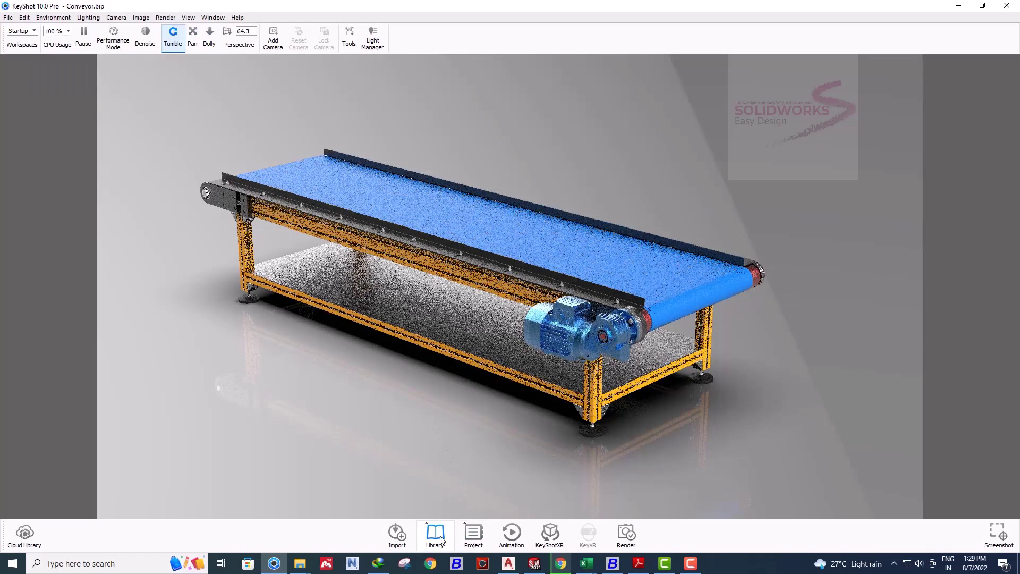
- Open the environment's HDRI Editor in the project settings, check the Floor Reflection pins, and select the Background gradient
{"action": "left_click", "coordinate": [441, 538]}
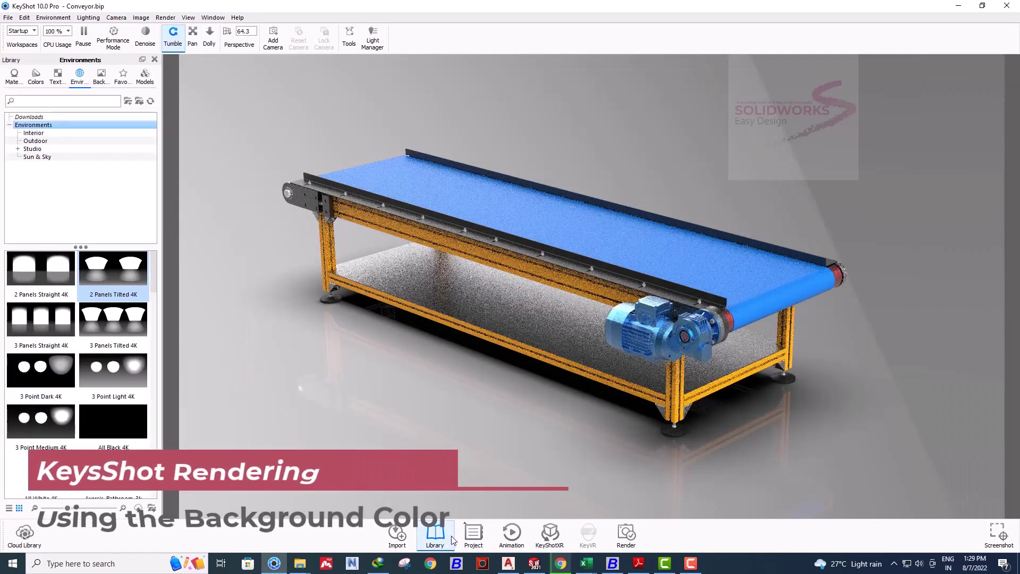
{"action": "left_click", "coordinate": [474, 533]}
{"action": "left_click", "coordinate": [440, 539]}
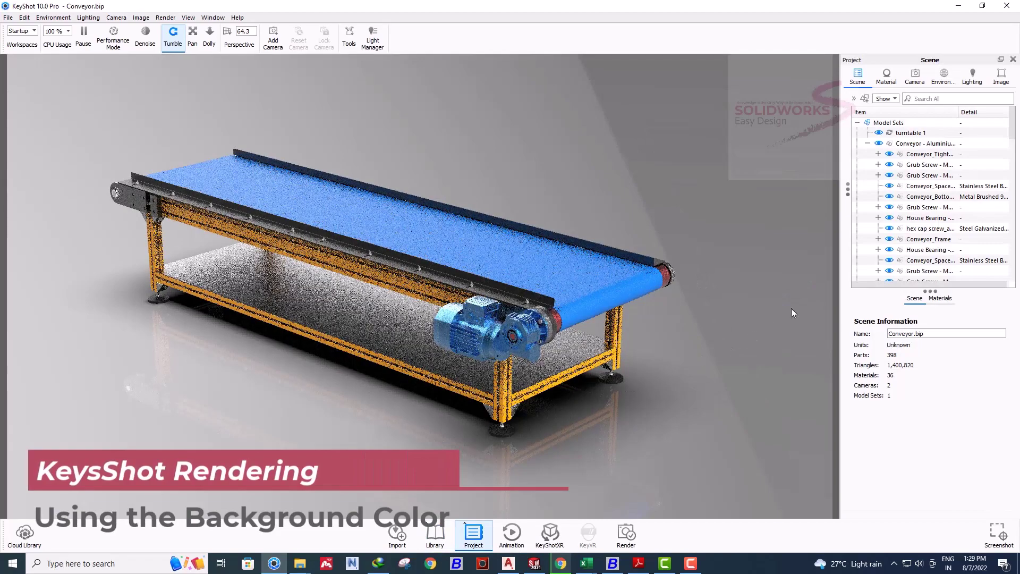
{"action": "left_click", "coordinate": [943, 77]}
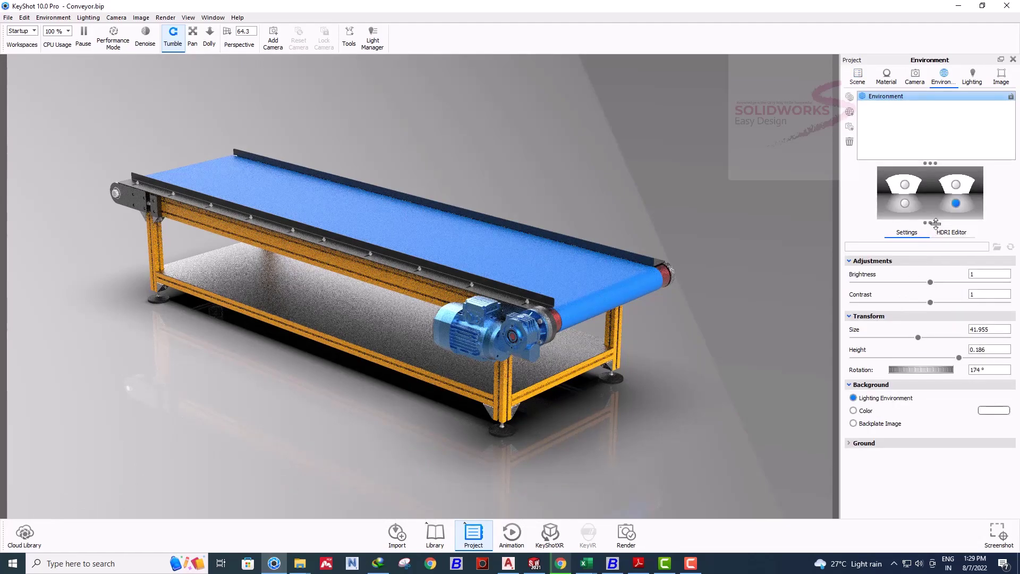
{"action": "left_click", "coordinate": [950, 233]}
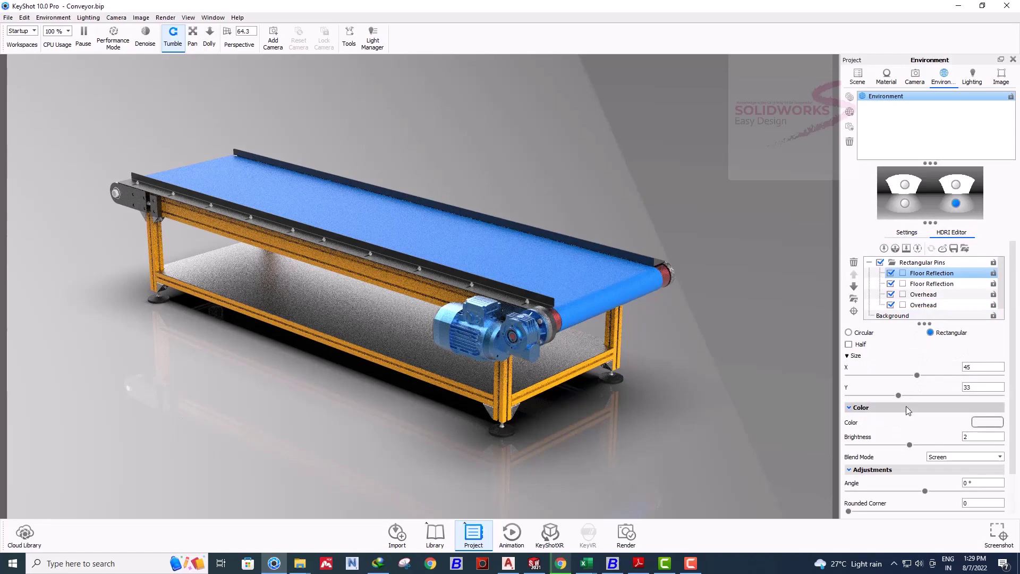
{"action": "left_click", "coordinate": [905, 204]}
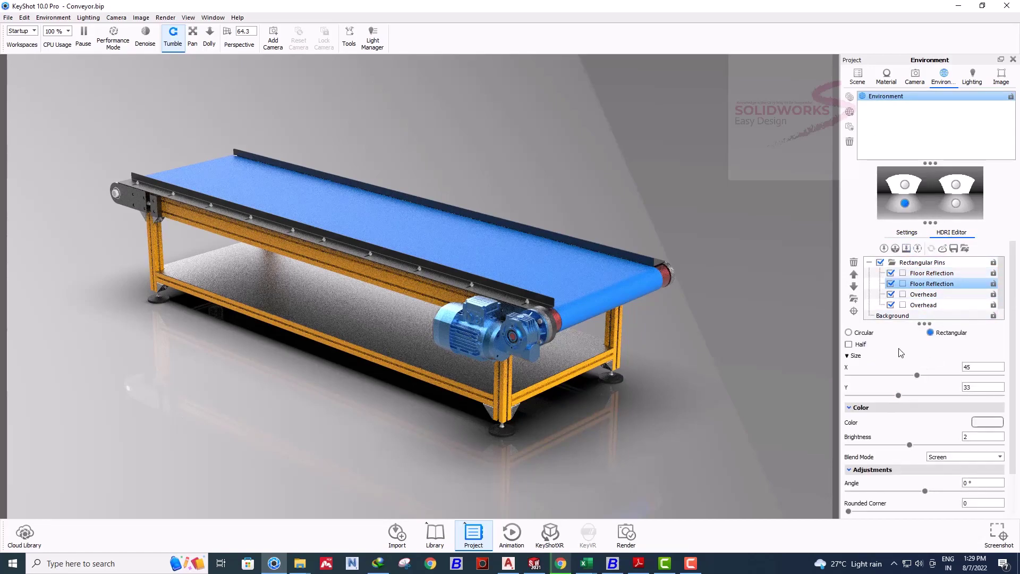
{"action": "scroll", "coordinate": [901, 352], "scroll_direction": "down", "scroll_amount": 1}
{"action": "scroll", "coordinate": [900, 352], "scroll_direction": "up", "scroll_amount": 1}
{"action": "left_click", "coordinate": [962, 204]}
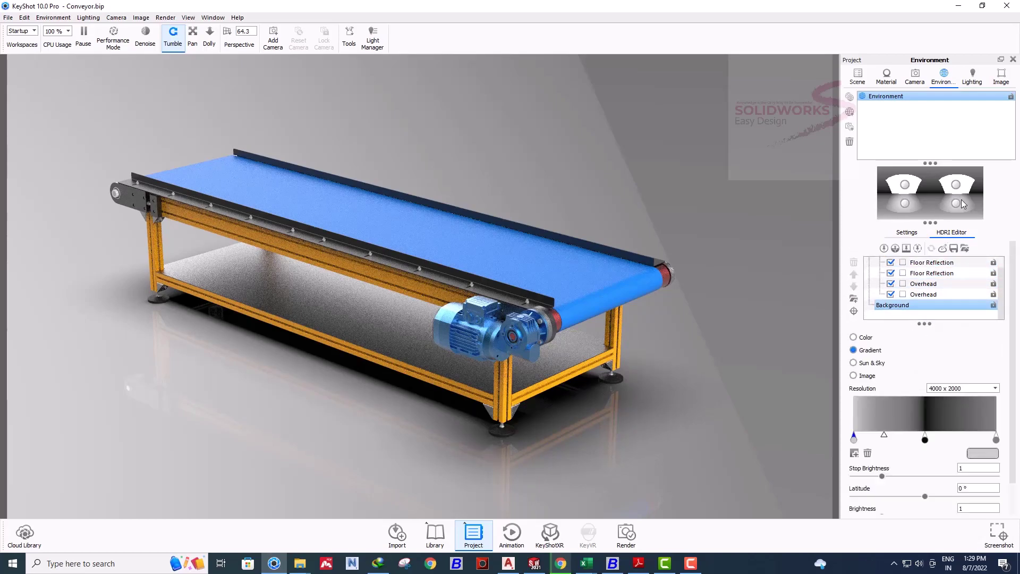
- Shift the black stop of the background gradient and set the colour of the stop at latitude -90° to #A9DEDE
{"action": "mouse_move", "coordinate": [883, 437]}
{"action": "left_mouse_down"}
{"action": "mouse_move", "coordinate": [921, 440]}
{"action": "mouse_move", "coordinate": [901, 439]}
{"action": "left_mouse_up"}
{"action": "left_click", "coordinate": [853, 438]}
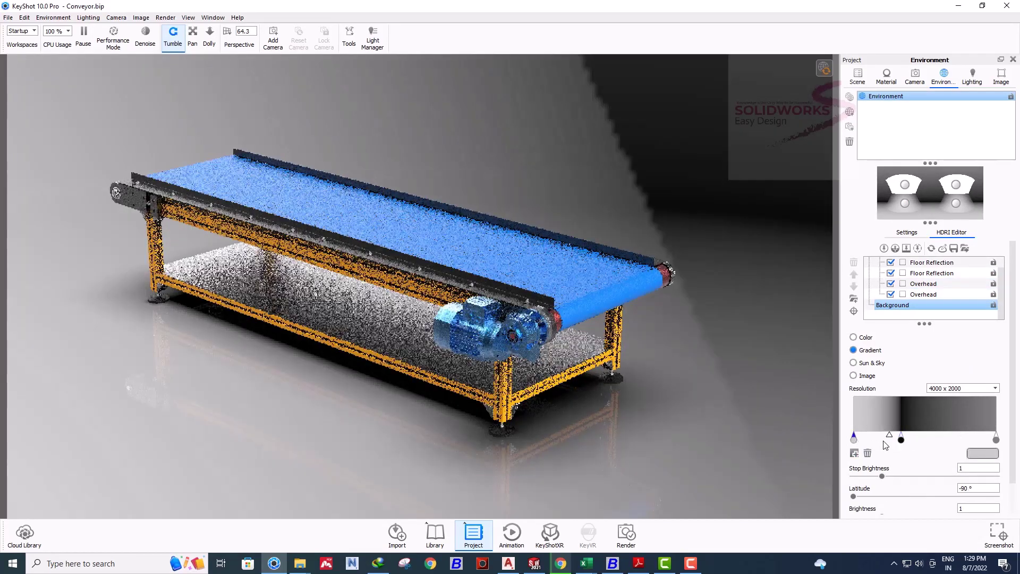
{"action": "left_click", "coordinate": [982, 453]}
{"action": "left_click", "coordinate": [920, 383]}
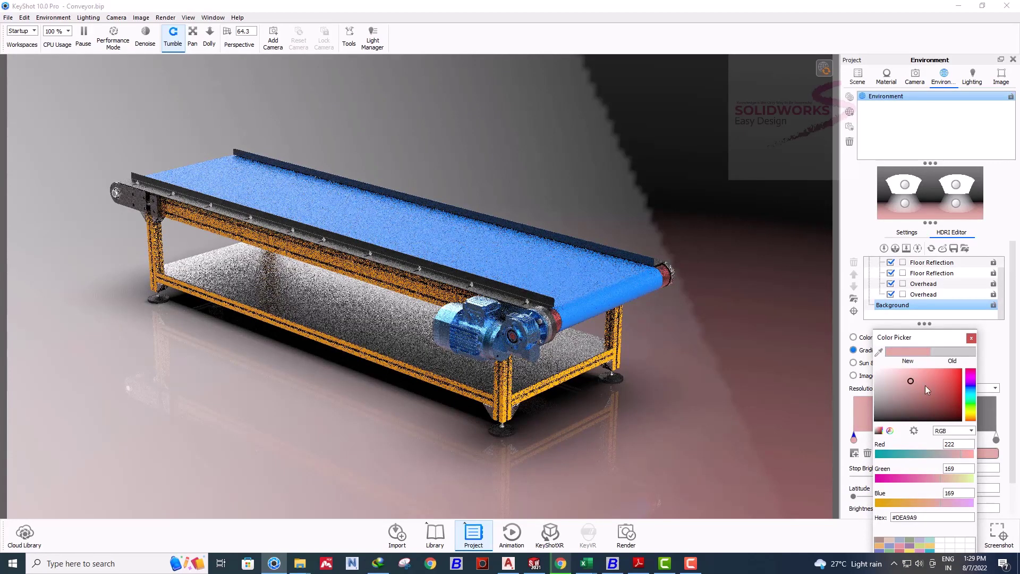
{"action": "left_click", "coordinate": [968, 396]}
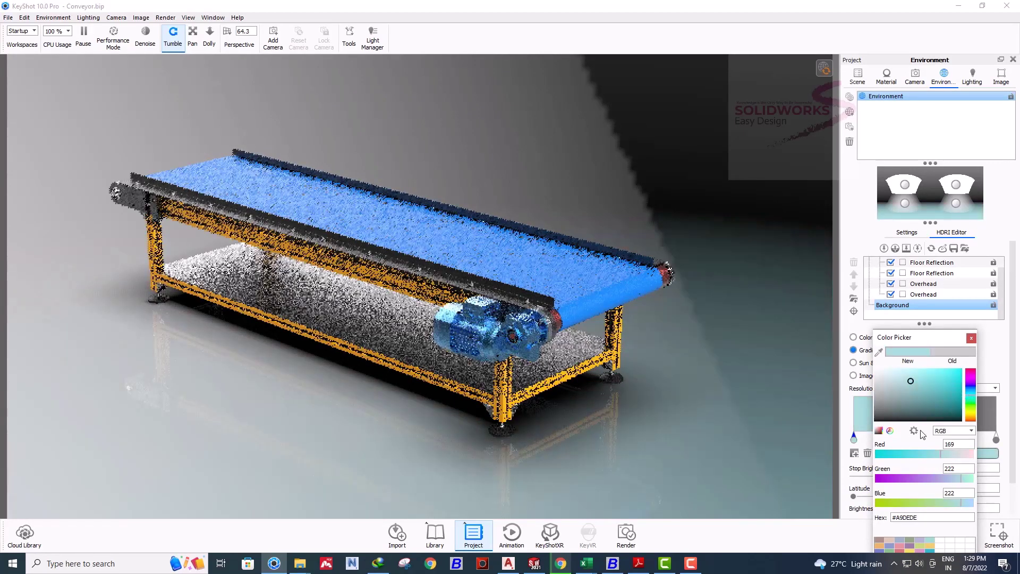
{"action": "left_click_drag", "start_coordinate": [919, 338], "coordinate": [769, 176]}
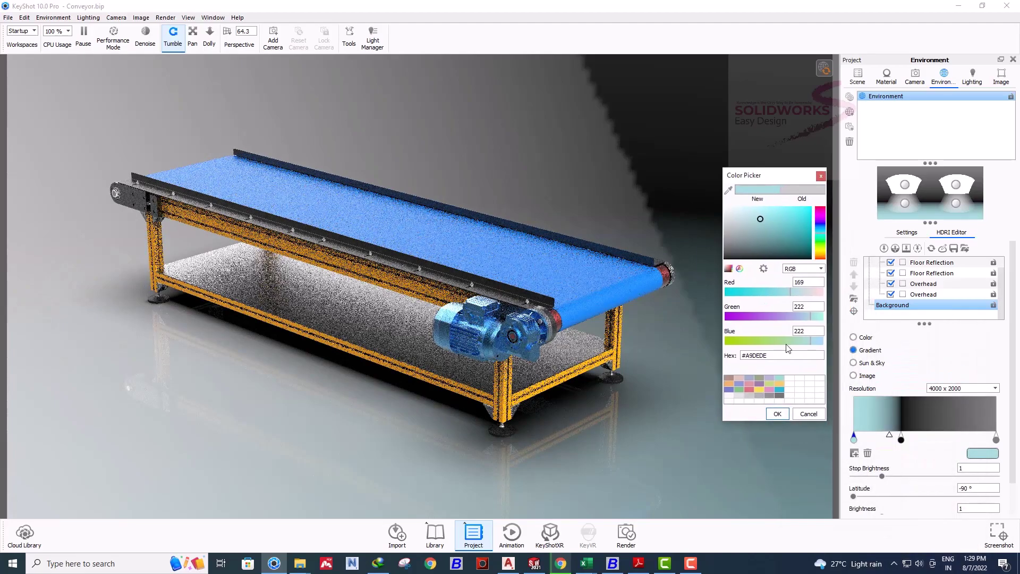
{"action": "left_click", "coordinate": [777, 413]}
- Move the gradient's black stop to latitude 29.552° and set the colour of the stop at latitude 90° to white, #FFFFFF
{"action": "left_click_drag", "start_coordinate": [897, 441], "coordinate": [948, 442]}
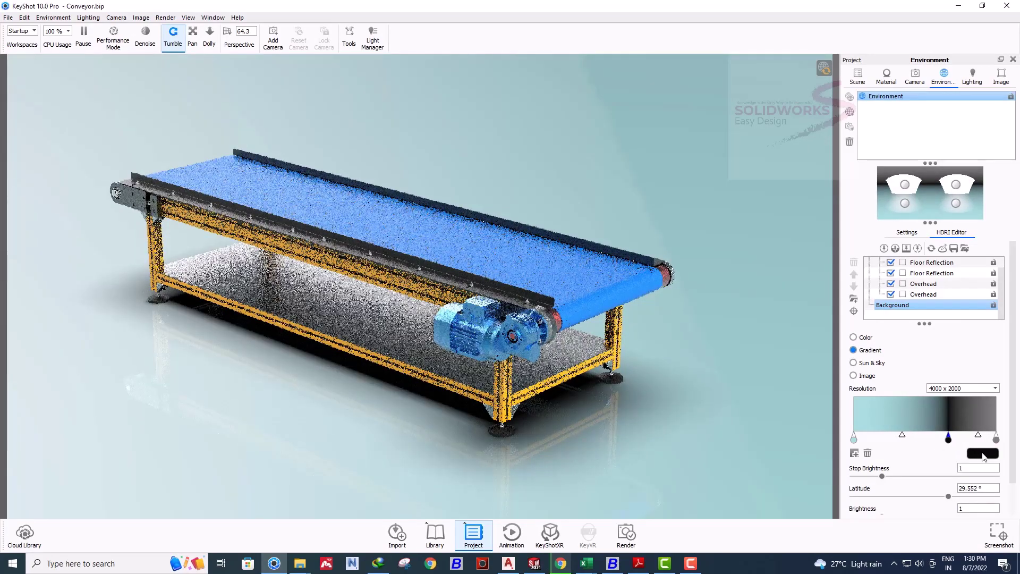
{"action": "left_click", "coordinate": [995, 439]}
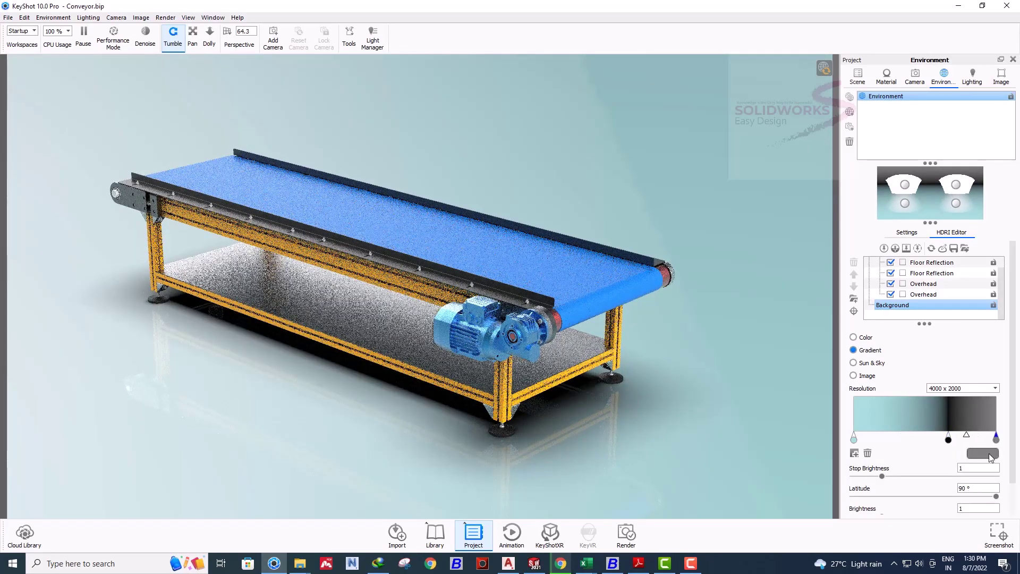
{"action": "left_click", "coordinate": [987, 454]}
{"action": "left_click_drag", "start_coordinate": [783, 258], "coordinate": [653, 178]}
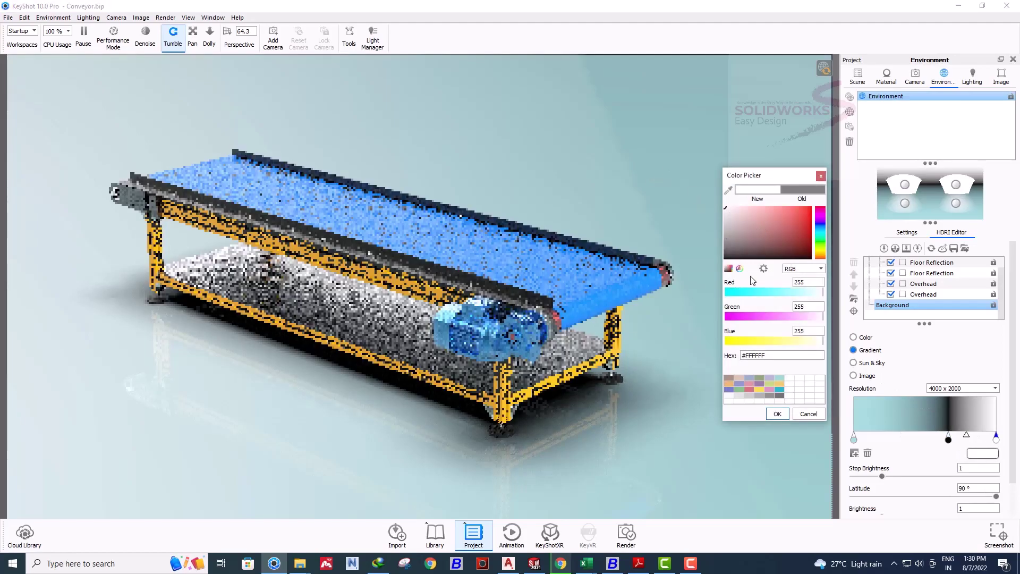
{"action": "left_click", "coordinate": [778, 414]}
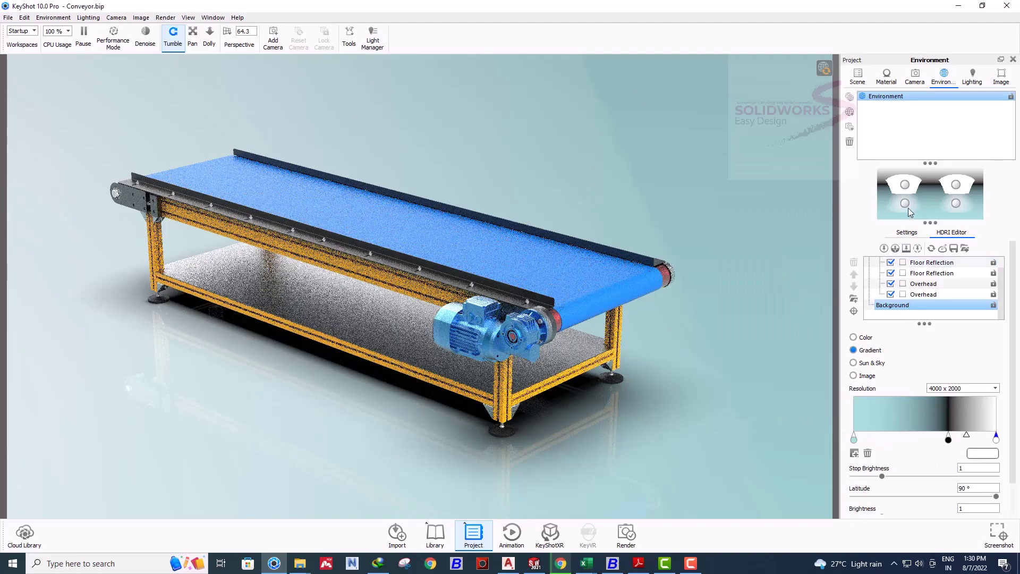
- Reposition the Floor Reflection and Overhead light pins in the HDRI preview to change the conveyor's lighting and reflections
{"action": "mouse_move", "coordinate": [905, 203]}
{"action": "left_mouse_down"}
{"action": "mouse_move", "coordinate": [927, 202]}
{"action": "mouse_move", "coordinate": [935, 177]}
{"action": "mouse_move", "coordinate": [893, 178]}
{"action": "mouse_move", "coordinate": [895, 210]}
{"action": "mouse_move", "coordinate": [916, 185]}
{"action": "mouse_move", "coordinate": [931, 207]}
{"action": "mouse_move", "coordinate": [954, 203]}
{"action": "mouse_move", "coordinate": [900, 190]}
{"action": "mouse_move", "coordinate": [936, 191]}
{"action": "mouse_move", "coordinate": [937, 205]}
{"action": "mouse_move", "coordinate": [922, 158]}
{"action": "mouse_move", "coordinate": [927, 176]}
{"action": "mouse_move", "coordinate": [914, 196]}
{"action": "mouse_move", "coordinate": [901, 187]}
{"action": "left_mouse_up"}
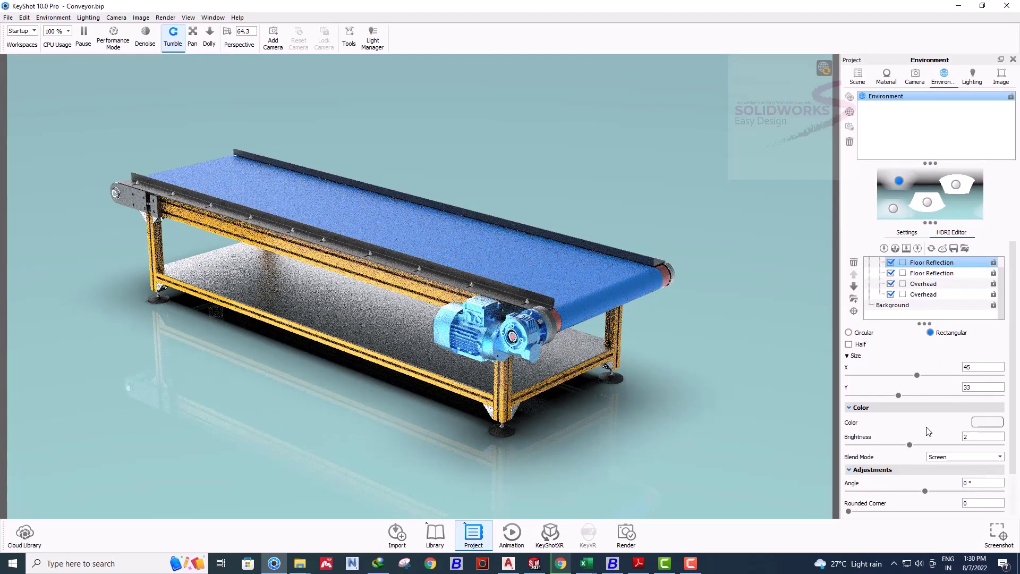
{"action": "mouse_move", "coordinate": [927, 205]}
{"action": "left_mouse_down"}
{"action": "mouse_move", "coordinate": [974, 207]}
{"action": "mouse_move", "coordinate": [908, 202]}
{"action": "left_mouse_up"}
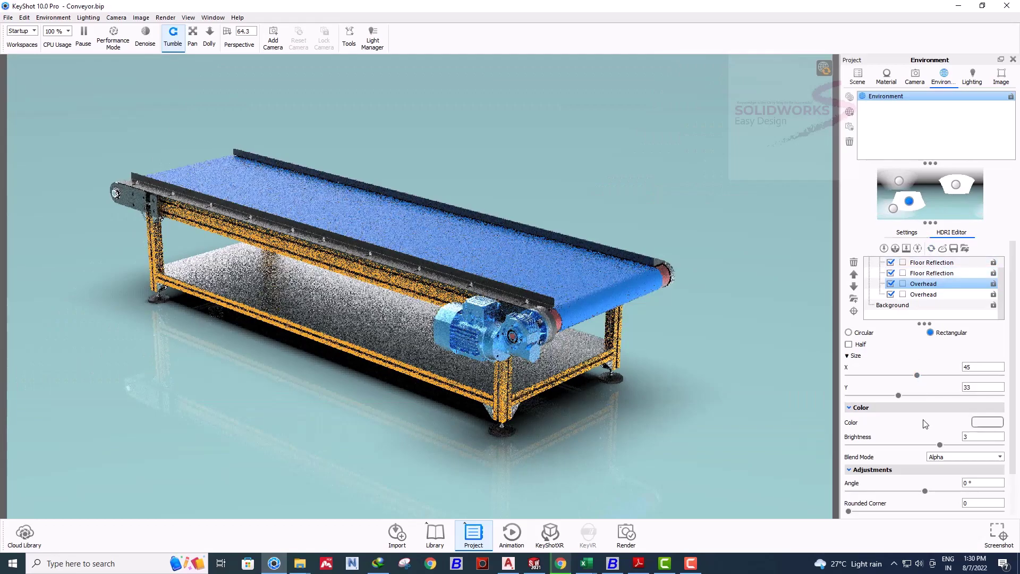
- Set the Background gradient stop at latitude -90° to the pale aqua #CCFBF3 and close the project settings
{"action": "left_click", "coordinate": [897, 305]}
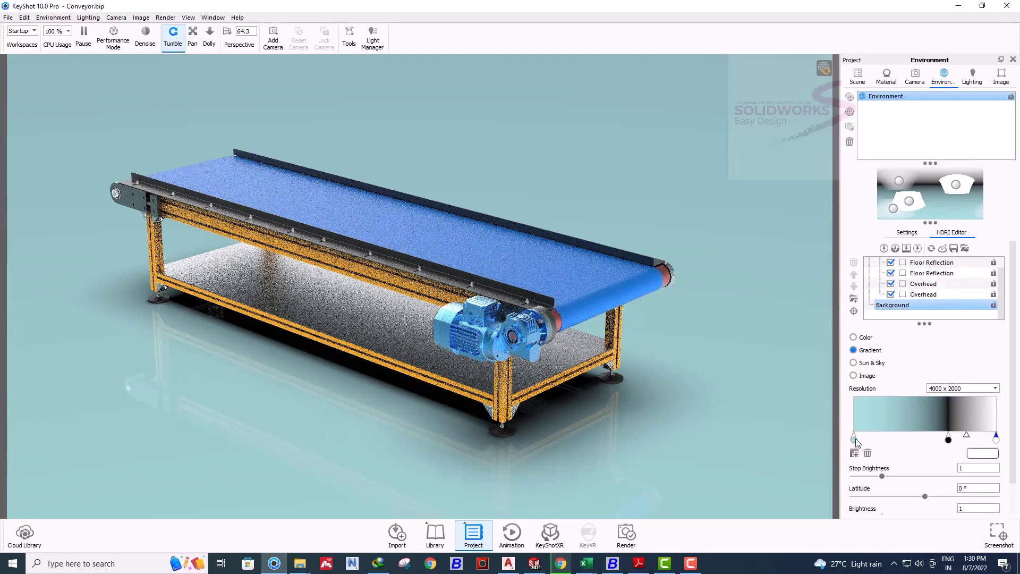
{"action": "left_click", "coordinate": [854, 438]}
{"action": "left_click", "coordinate": [980, 455]}
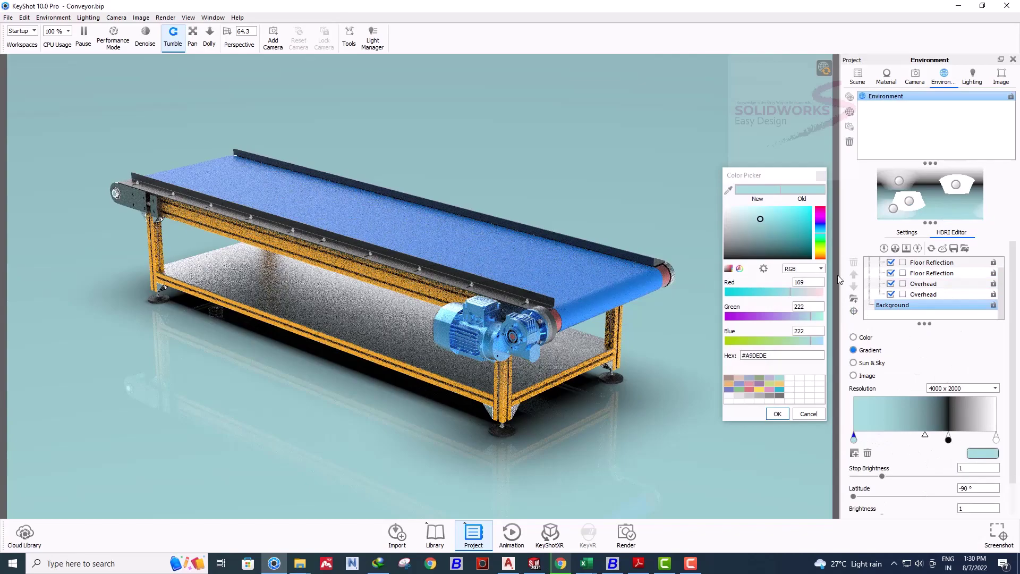
{"action": "left_click", "coordinate": [792, 211]}
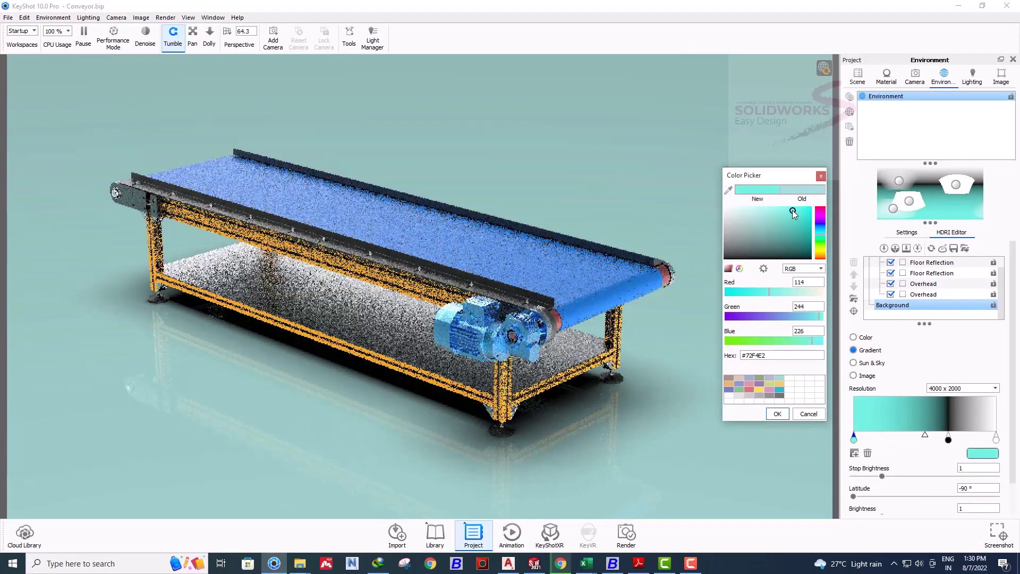
{"action": "left_click", "coordinate": [738, 215]}
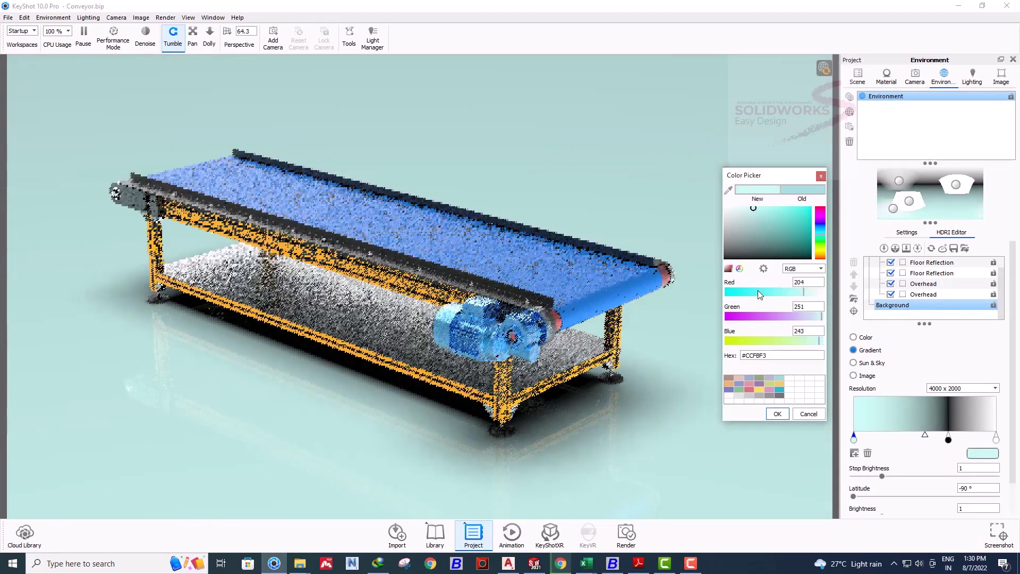
{"action": "left_click", "coordinate": [775, 413]}
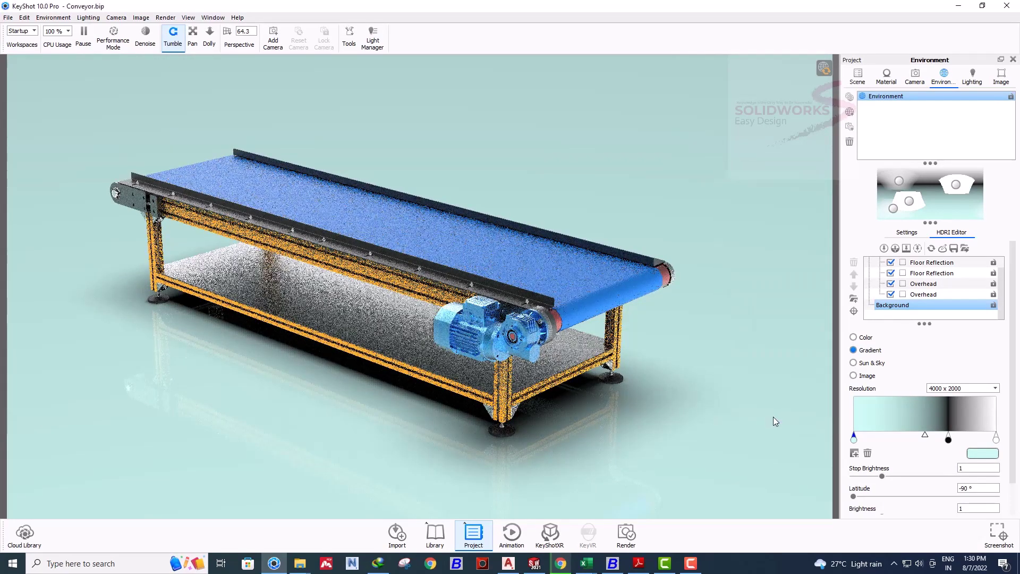
{"action": "left_click", "coordinate": [473, 533]}
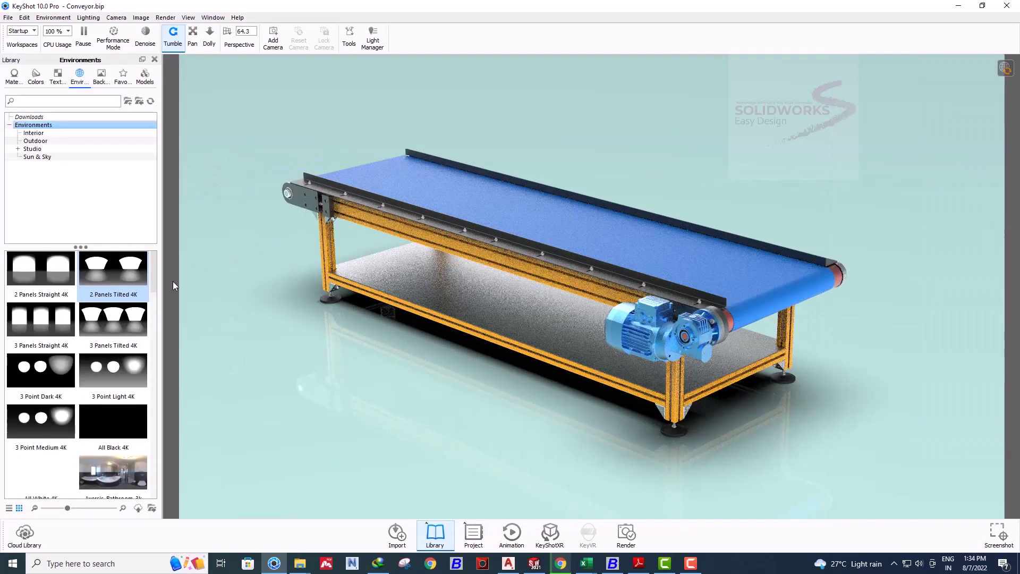
- Try the 3 Panels Straight 4K environment on the scene, then replace it with 3 Panels Tilted 4K
{"action": "left_click_drag", "start_coordinate": [41, 319], "coordinate": [311, 398]}
{"action": "left_click_drag", "start_coordinate": [113, 320], "coordinate": [334, 334]}
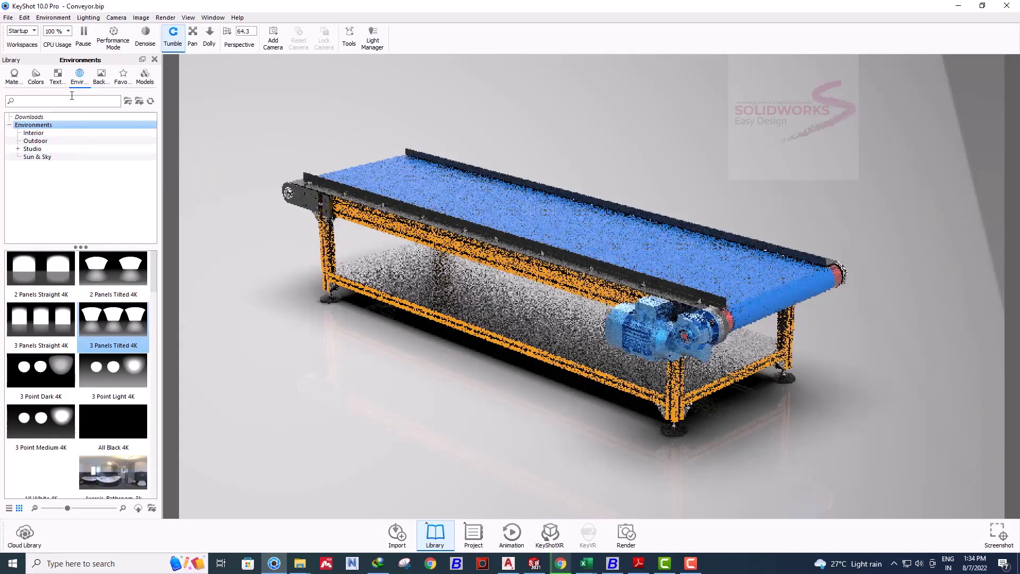
- Apply the hdri factory-wall image from the Interior backplates and lower the camera angle so the conveyor sits on its floor
{"action": "left_click", "coordinate": [100, 77]}
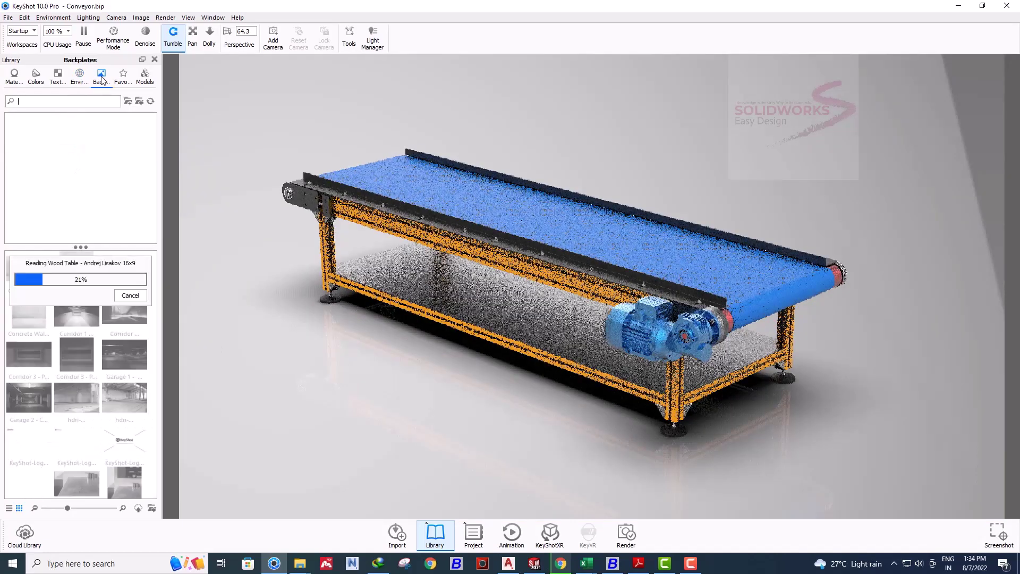
{"action": "left_click", "coordinate": [40, 132]}
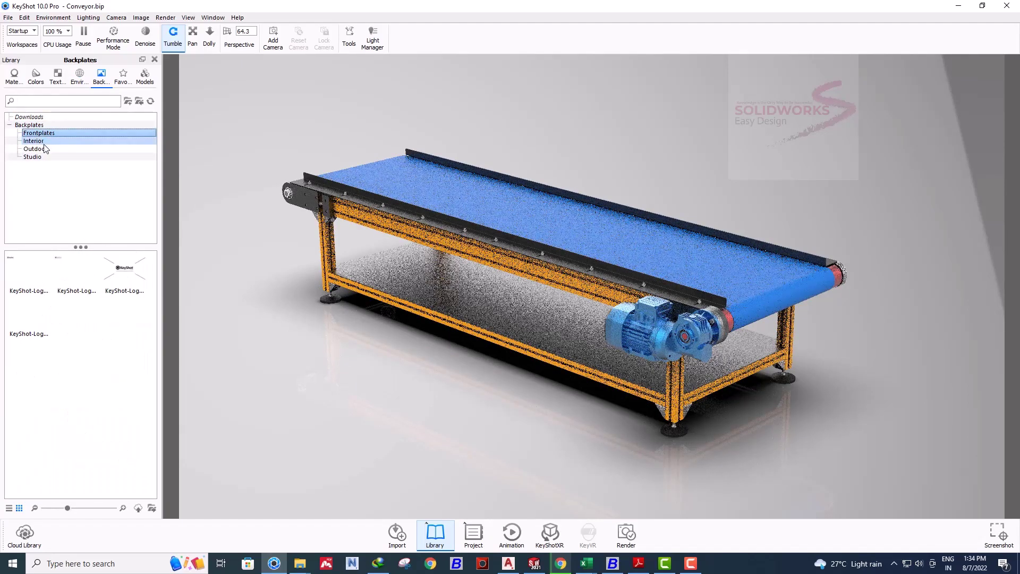
{"action": "left_click", "coordinate": [41, 141]}
{"action": "left_click_drag", "start_coordinate": [125, 313], "coordinate": [321, 404]}
{"action": "left_click_drag", "start_coordinate": [76, 398], "coordinate": [341, 450]}
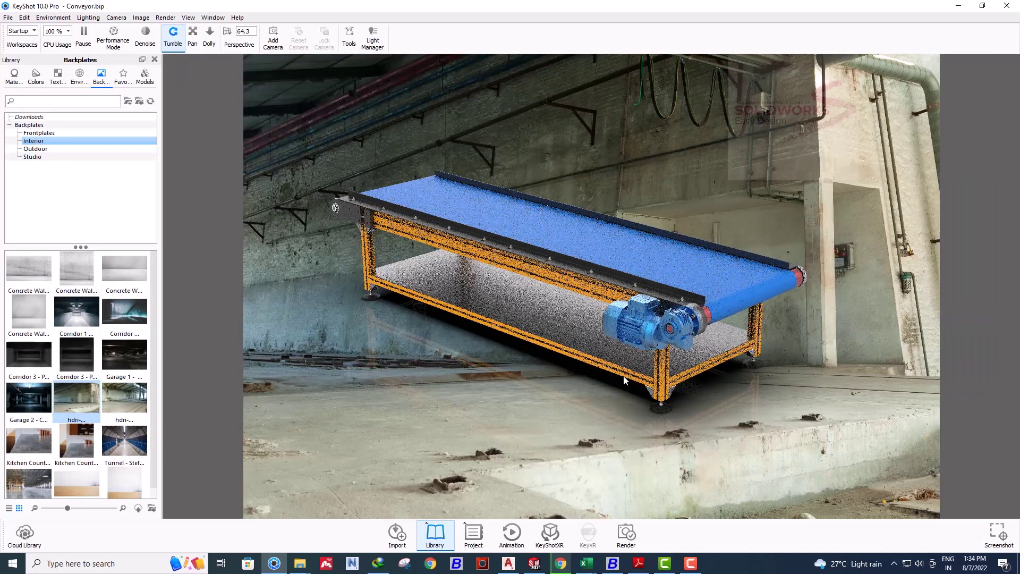
{"action": "left_click_drag", "start_coordinate": [624, 380], "coordinate": [716, 278]}
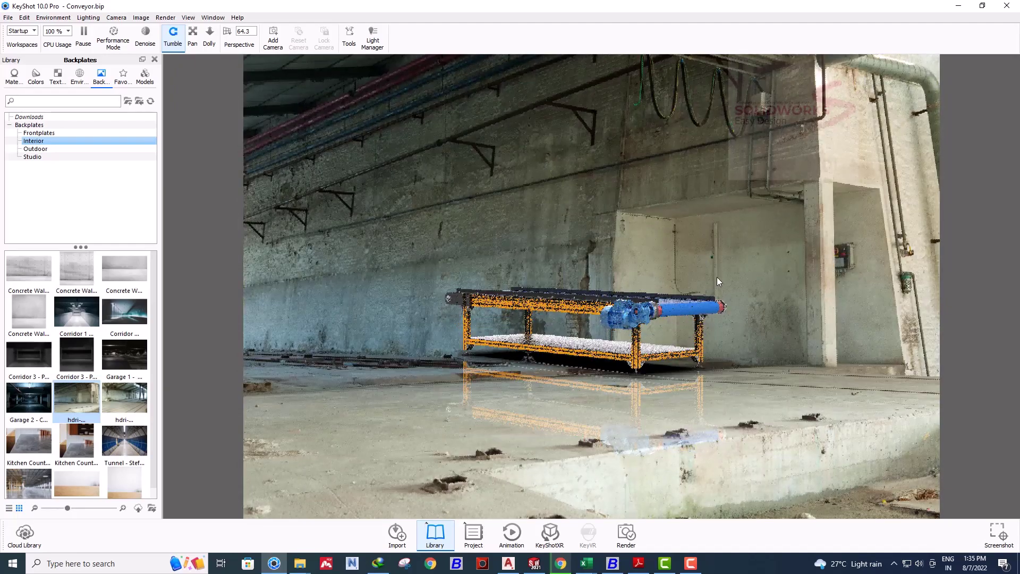
{"action": "scroll", "coordinate": [718, 266], "scroll_direction": "up", "scroll_amount": 5}
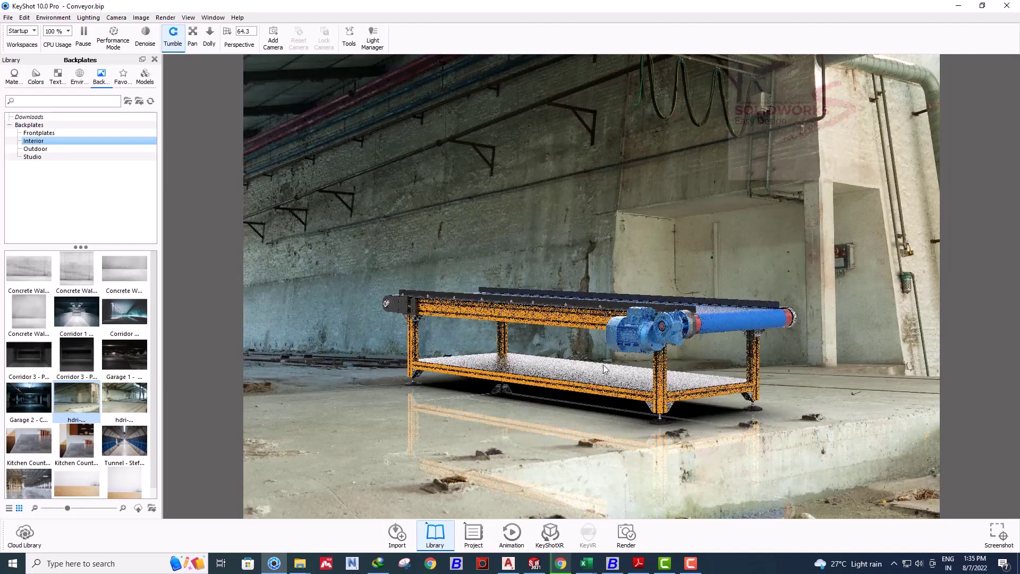
- Replace the backplate with the neighbouring hdri image of the factory hall and adjust the camera to place the conveyor on its floor
{"action": "left_click_drag", "start_coordinate": [124, 398], "coordinate": [387, 406]}
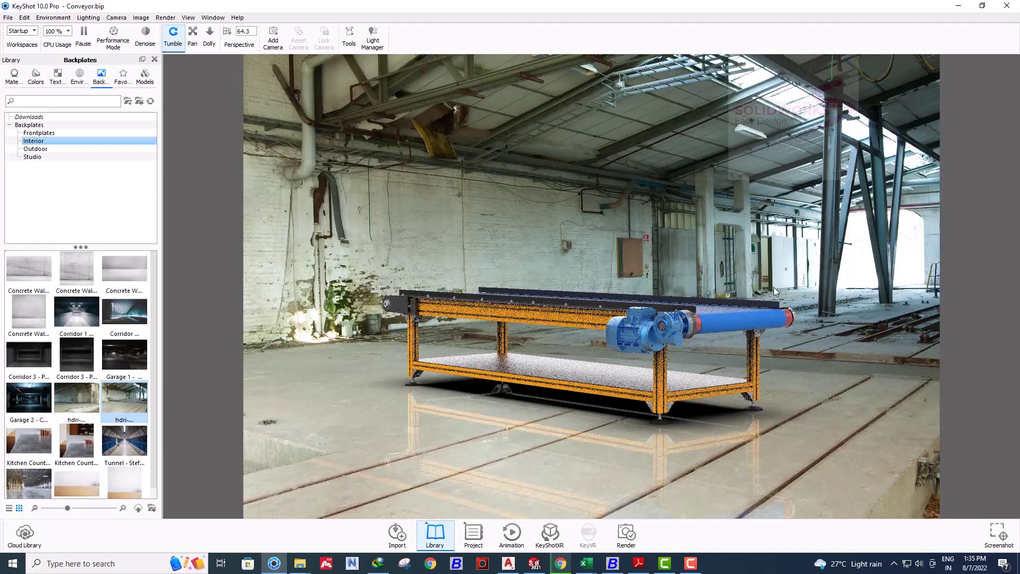
{"action": "scroll", "coordinate": [864, 298], "scroll_direction": "up", "scroll_amount": 2}
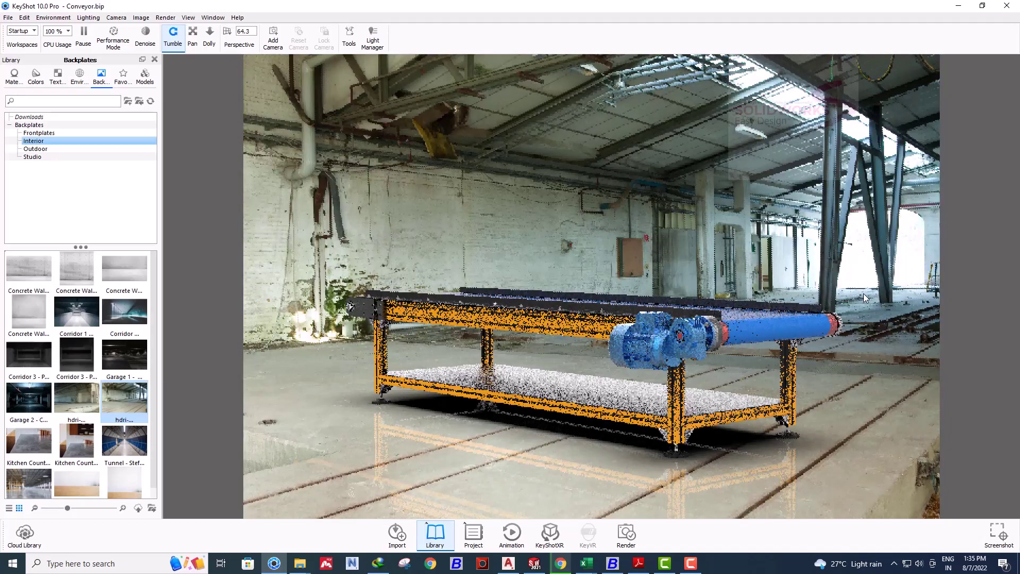
{"action": "left_click_drag", "start_coordinate": [725, 314], "coordinate": [634, 331]}
{"action": "scroll", "coordinate": [633, 333], "scroll_direction": "down", "scroll_amount": 3}
{"action": "left_click_drag", "start_coordinate": [675, 279], "coordinate": [689, 261]}
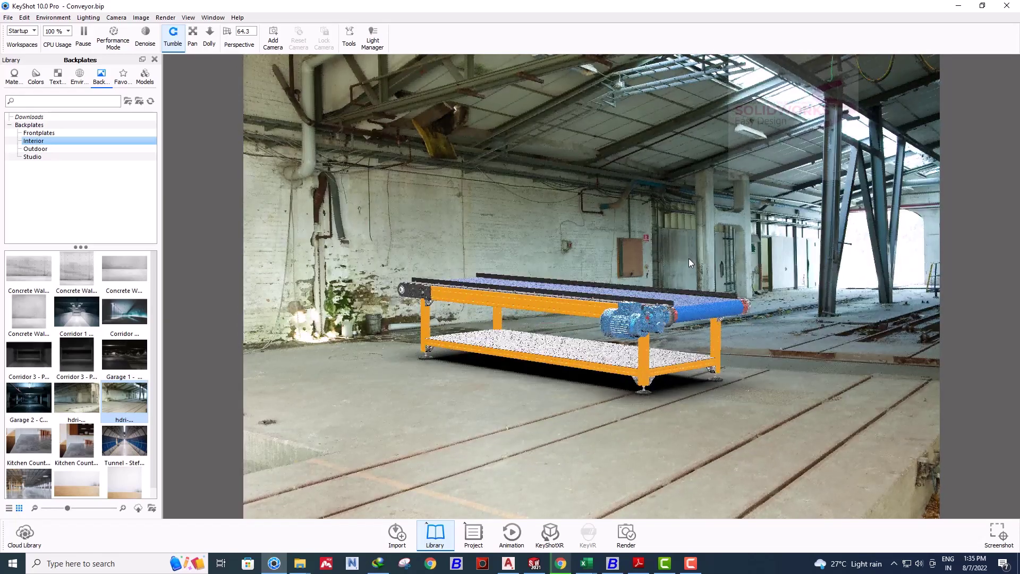
{"action": "scroll", "coordinate": [709, 228], "scroll_direction": "up", "scroll_amount": 5}
{"action": "scroll", "coordinate": [709, 228], "scroll_direction": "down", "scroll_amount": 5}
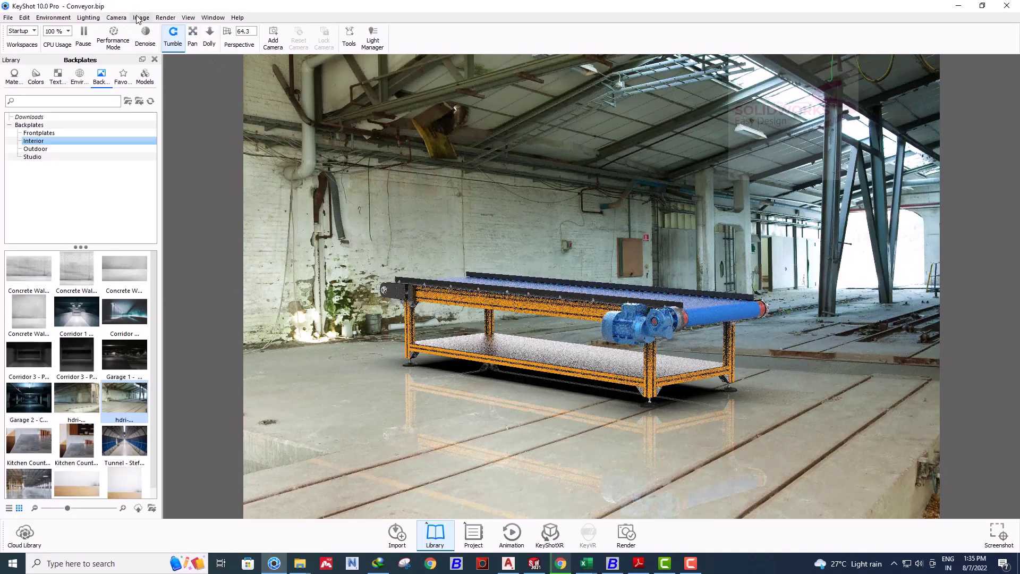
- Set the image resolution to the 16:9 landscape preset
{"action": "left_click", "coordinate": [138, 17]}
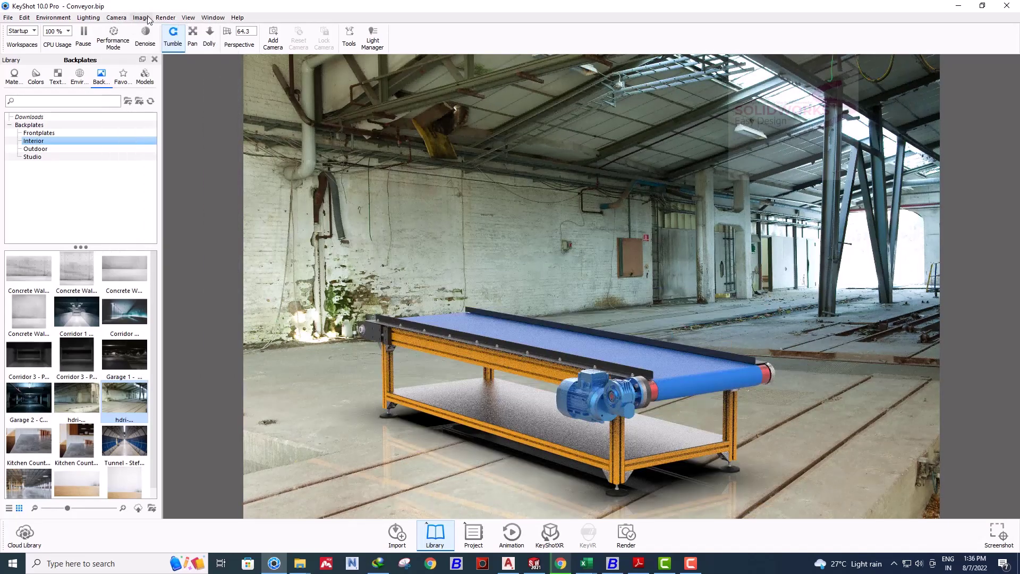
{"action": "left_click", "coordinate": [148, 19]}
{"action": "mouse_move", "coordinate": [159, 29]}
{"action": "mouse_move", "coordinate": [250, 29]}
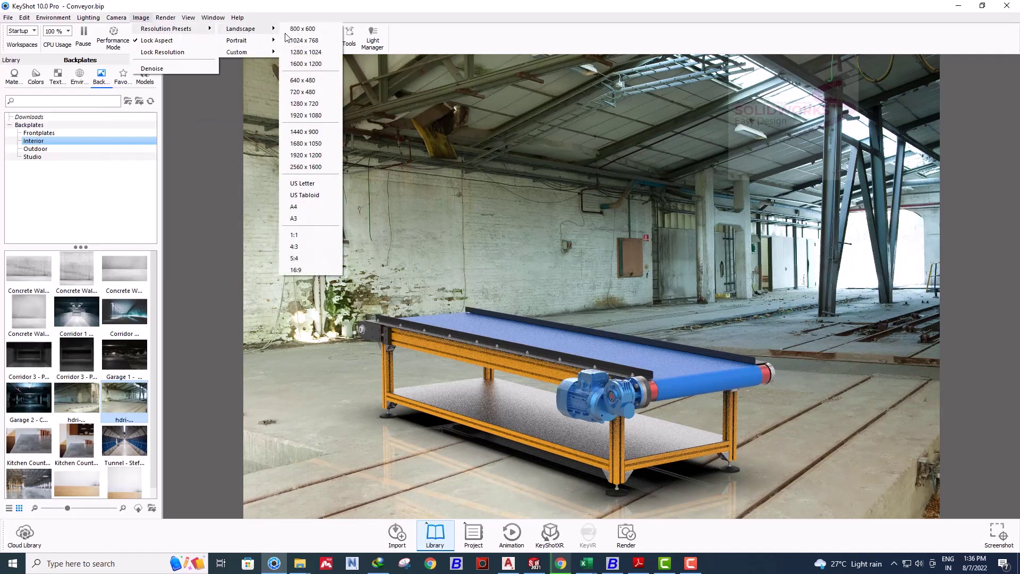
{"action": "left_click", "coordinate": [314, 270]}
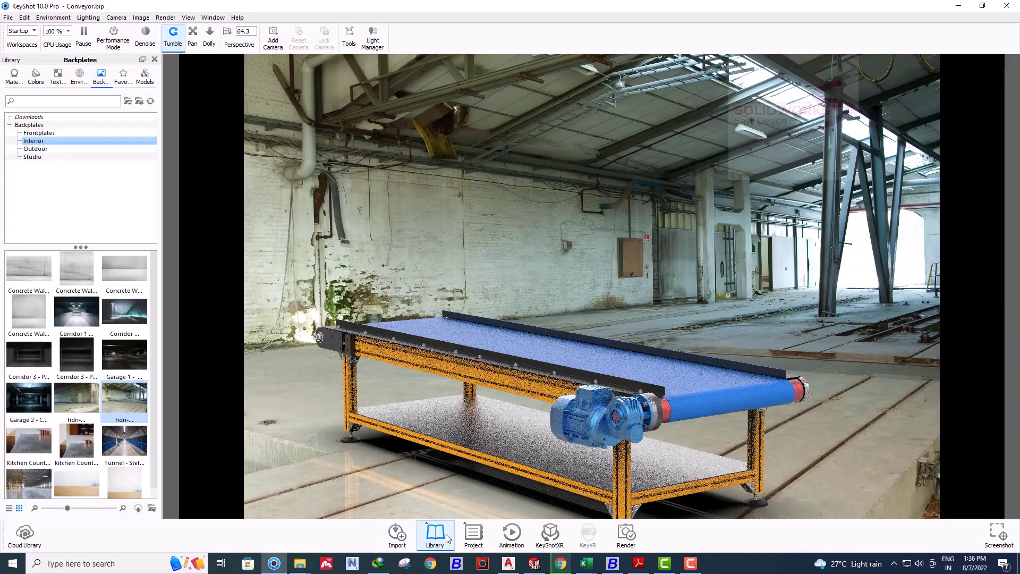
- Hide the library and zoom the camera out slightly so the whole conveyor fits within the frame
{"action": "left_click", "coordinate": [446, 537]}
{"action": "left_click", "coordinate": [473, 534]}
{"action": "left_click", "coordinate": [473, 534]}
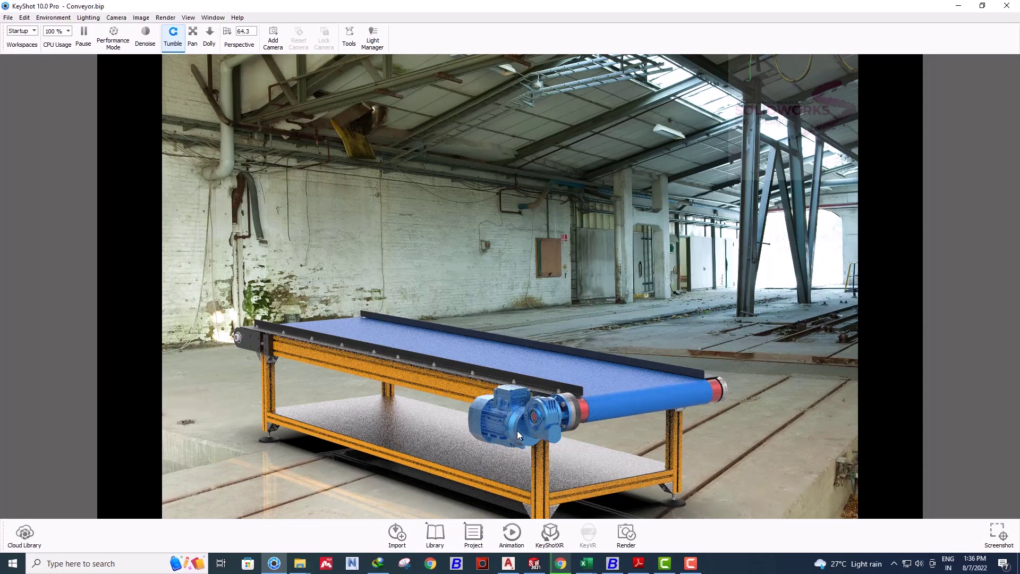
{"action": "scroll", "coordinate": [517, 430], "scroll_direction": "down", "scroll_amount": 1}
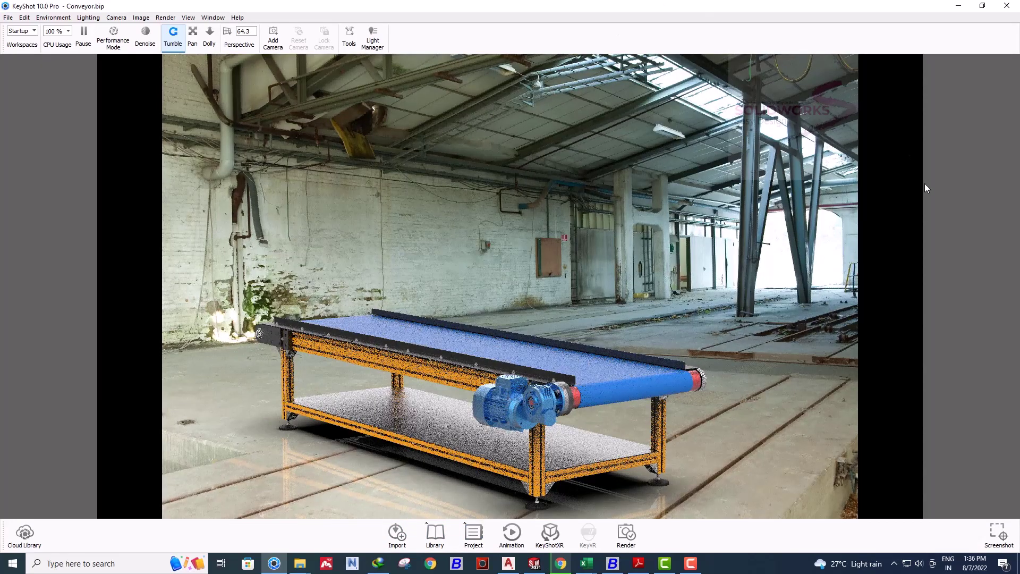
- Show the project settings and reapply the 16:9 landscape resolution preset
{"action": "left_click", "coordinate": [473, 533]}
{"action": "left_click", "coordinate": [473, 534]}
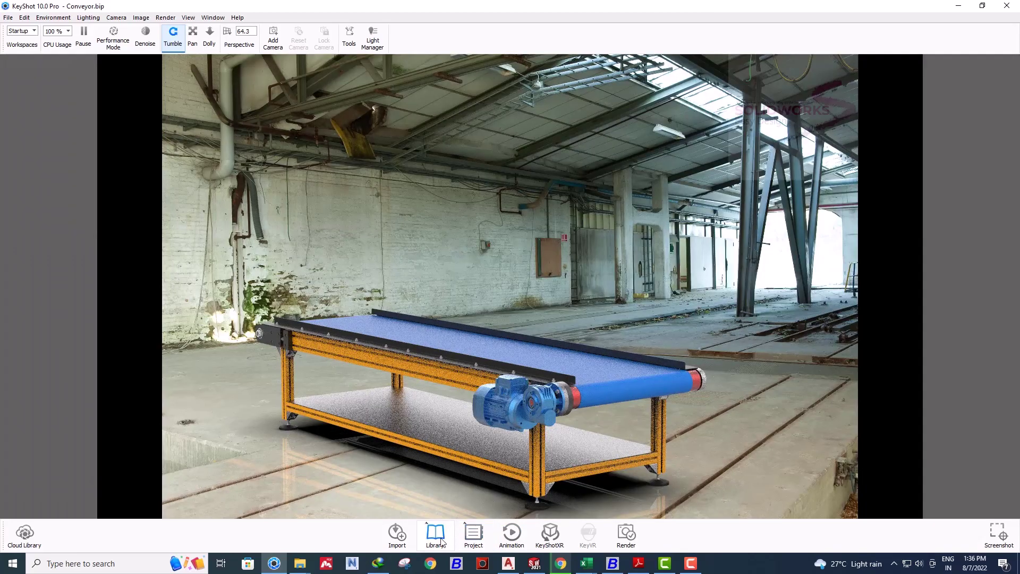
{"action": "left_click", "coordinate": [441, 541]}
{"action": "left_click", "coordinate": [473, 534]}
{"action": "left_click", "coordinate": [434, 536]}
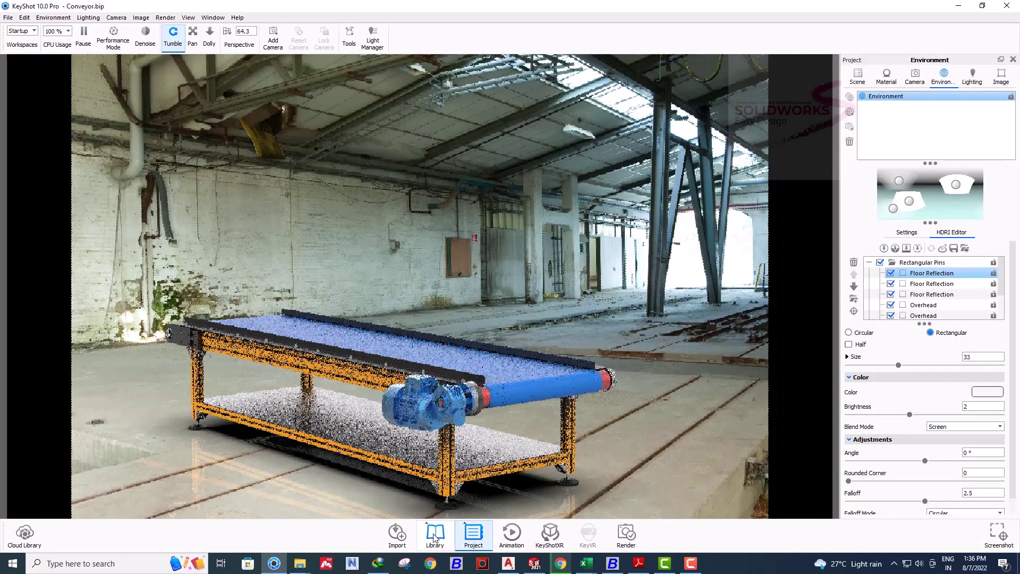
{"action": "left_click", "coordinate": [164, 18]}
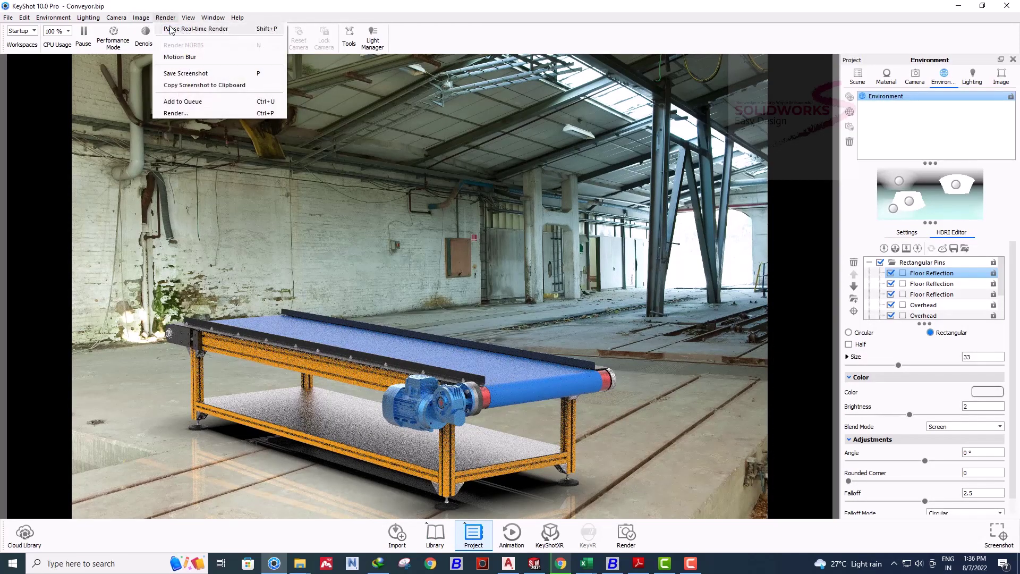
{"action": "mouse_move", "coordinate": [142, 30]}
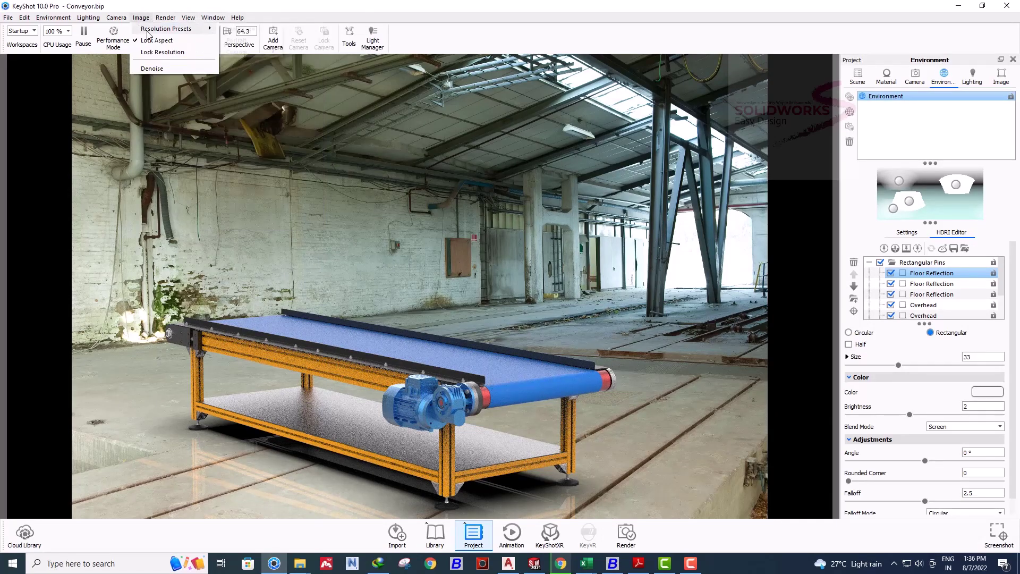
{"action": "mouse_move", "coordinate": [245, 29]}
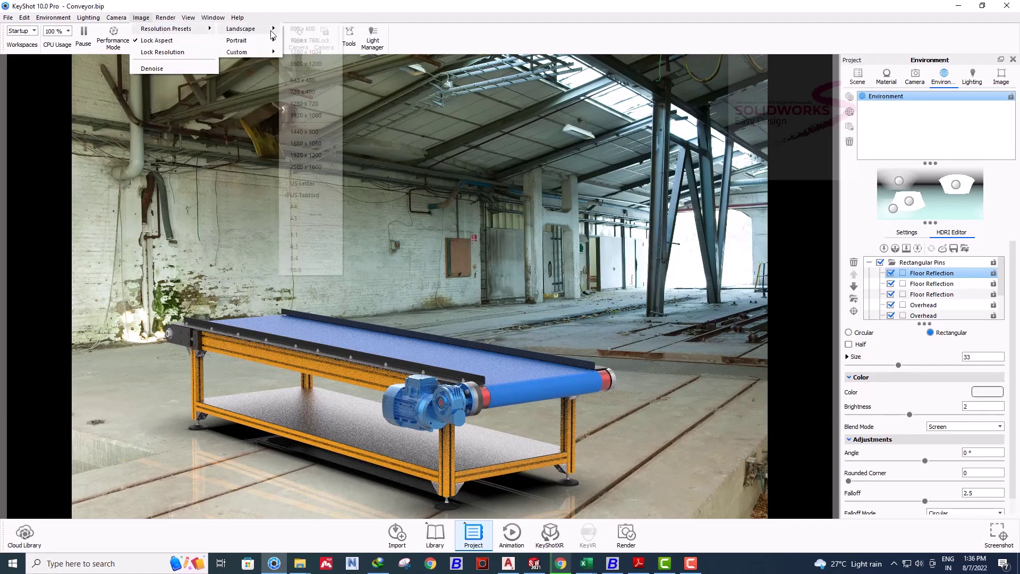
{"action": "left_click", "coordinate": [328, 269]}
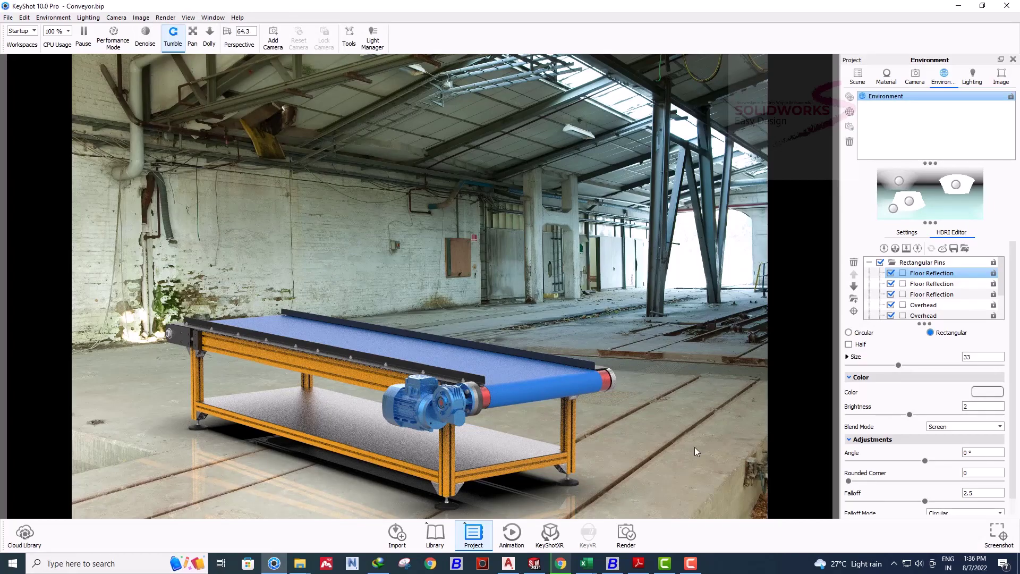
- Hide both the library and the project settings to enlarge the real-time view
{"action": "left_click", "coordinate": [479, 538]}
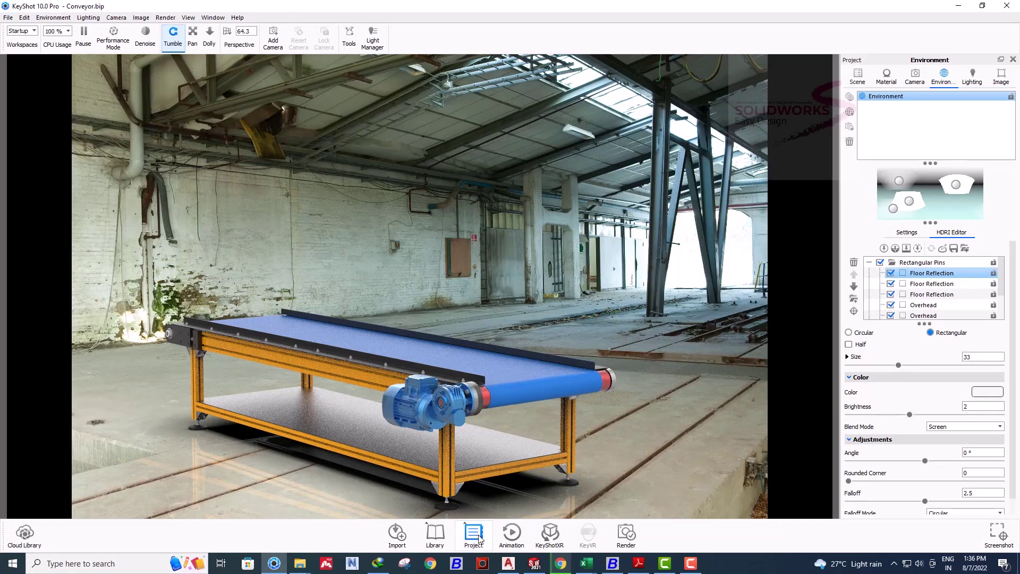
{"action": "left_click", "coordinate": [435, 538]}
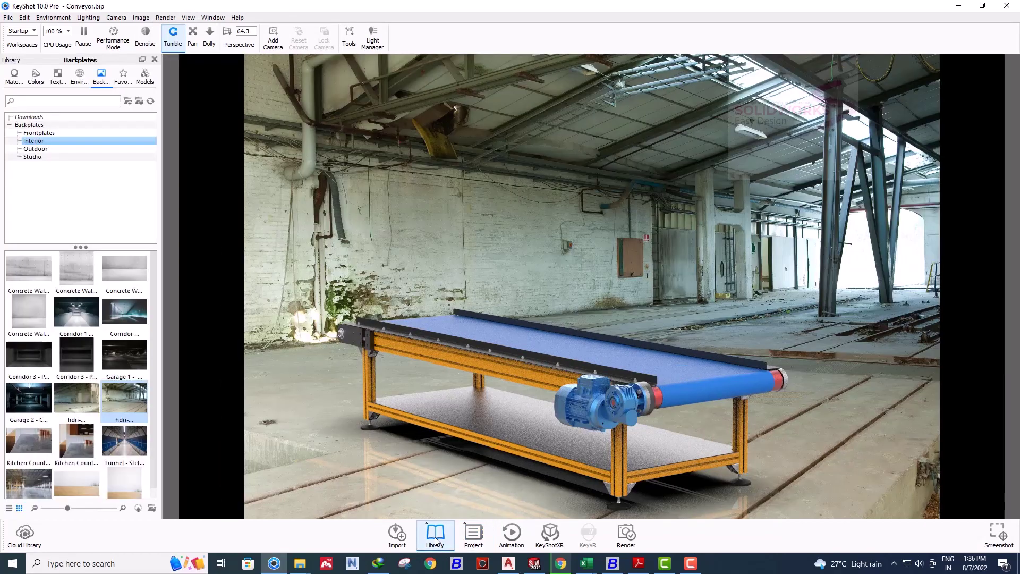
{"action": "left_click", "coordinate": [480, 540]}
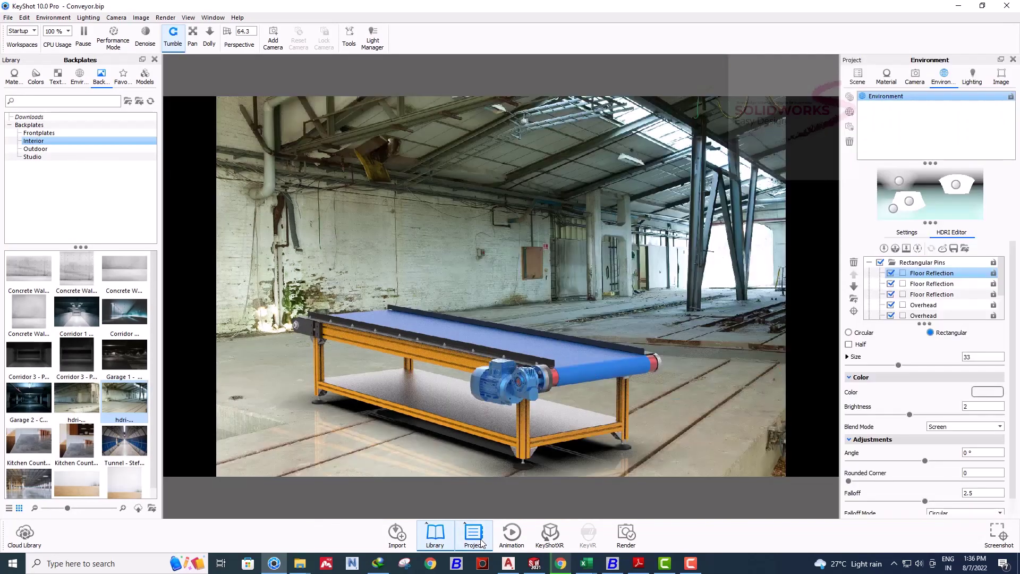
{"action": "left_click", "coordinate": [435, 536]}
{"action": "left_click", "coordinate": [473, 534]}
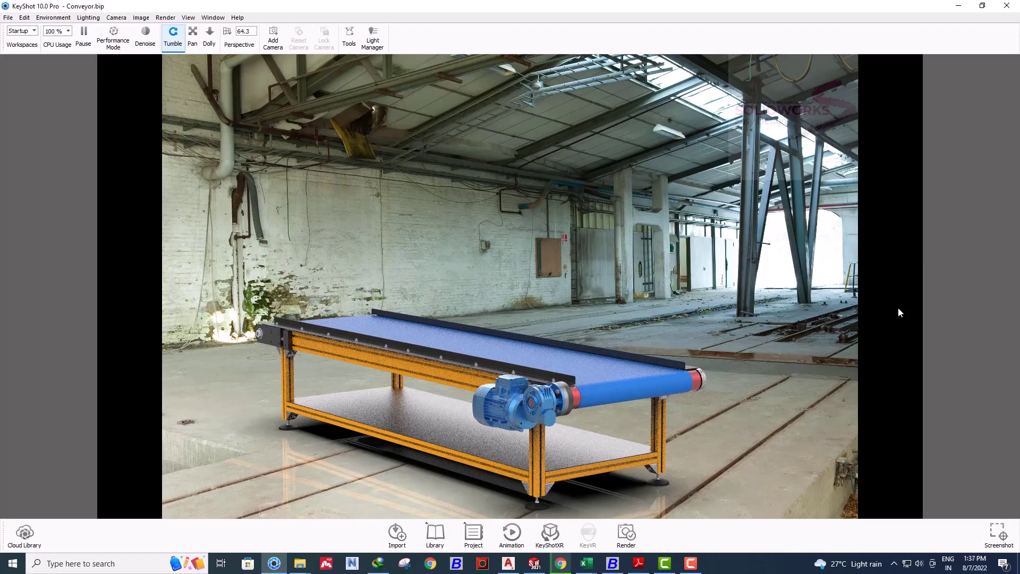
- Apply the first black Mold-Tech material from the materials library to the conveyor belt
{"action": "left_click", "coordinate": [440, 537]}
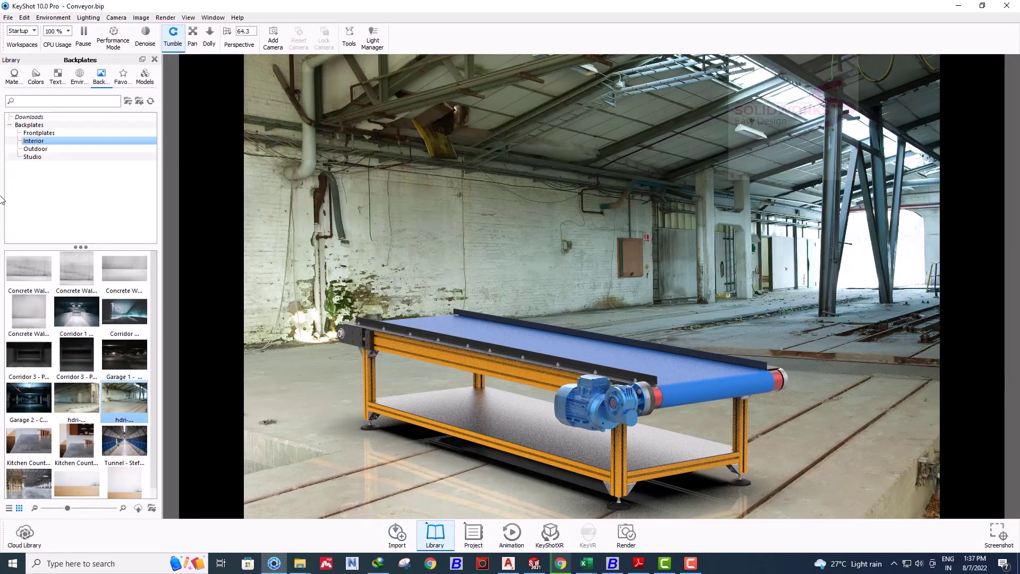
{"action": "left_click", "coordinate": [14, 77]}
{"action": "left_click_drag", "start_coordinate": [131, 268], "coordinate": [97, 287]}
{"action": "scroll", "coordinate": [60, 229], "scroll_direction": "down", "scroll_amount": 4}
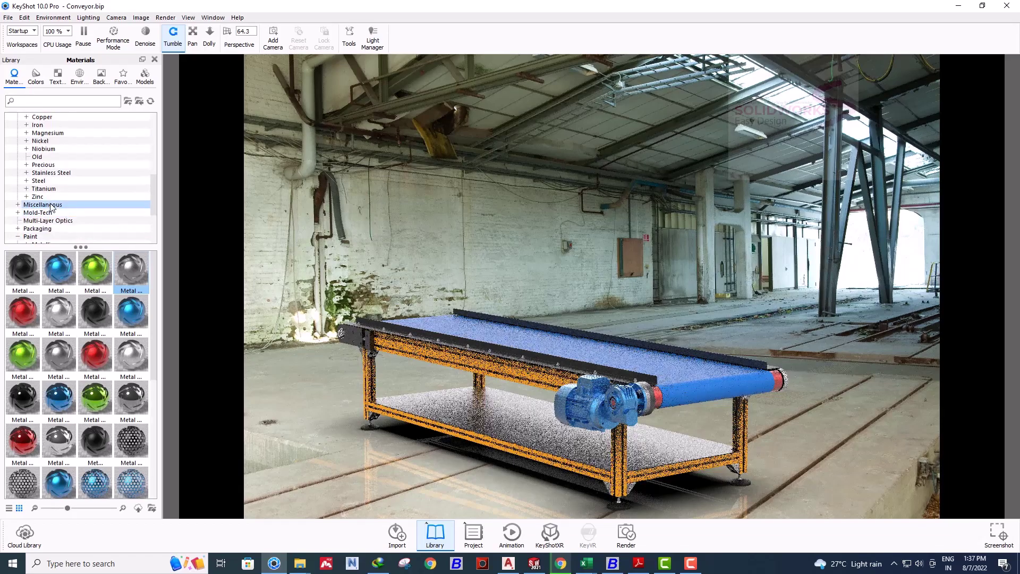
{"action": "scroll", "coordinate": [60, 228], "scroll_direction": "down", "scroll_amount": 3}
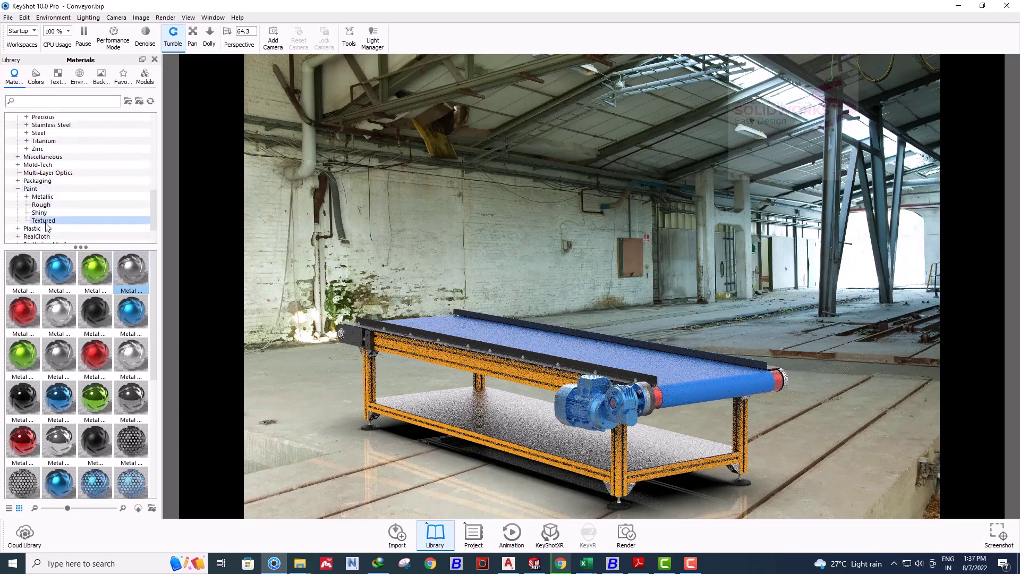
{"action": "left_click", "coordinate": [38, 164]}
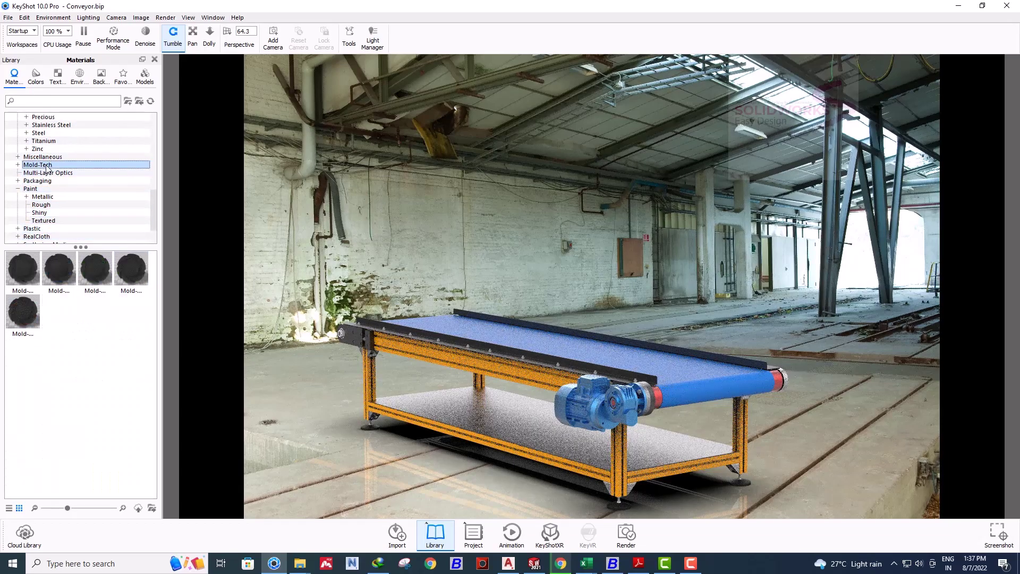
{"action": "left_click_drag", "start_coordinate": [22, 268], "coordinate": [685, 397]}
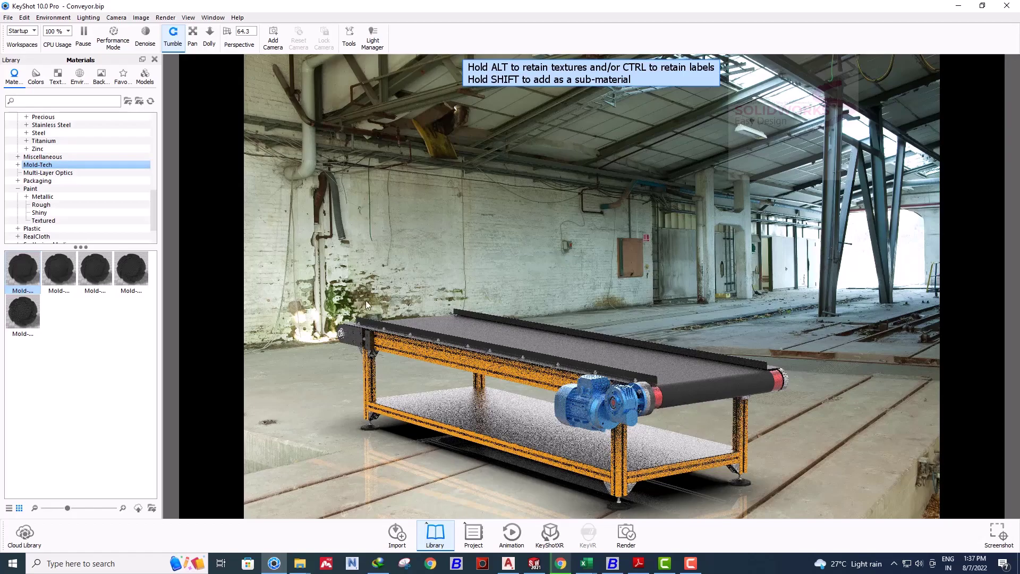
- Apply the dark blue metallic paint to the conveyor's side guards and hide the library
{"action": "left_click", "coordinate": [46, 206]}
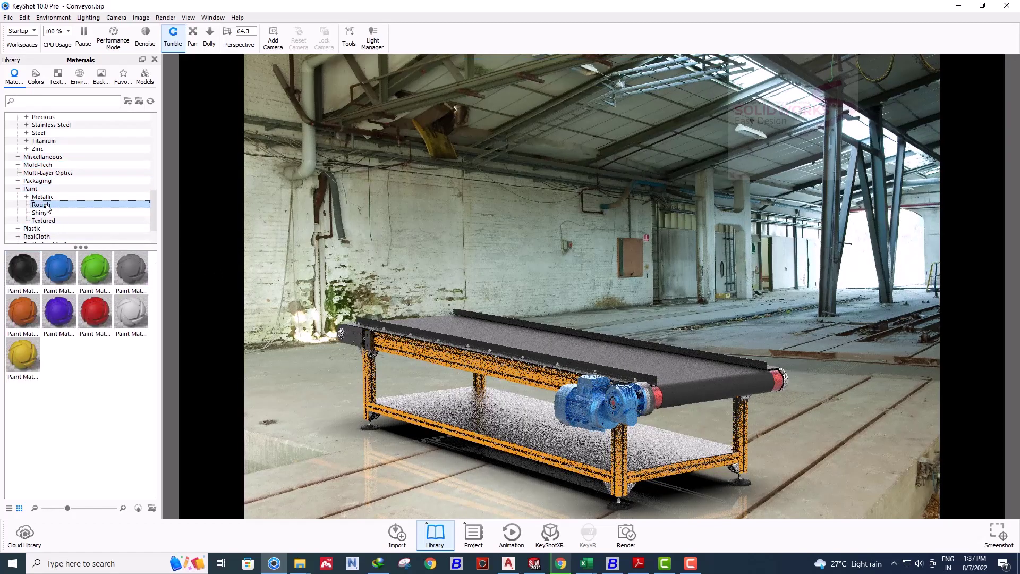
{"action": "left_click", "coordinate": [43, 196]}
{"action": "mouse_move", "coordinate": [131, 268]}
{"action": "left_mouse_down"}
{"action": "mouse_move", "coordinate": [380, 315]}
{"action": "mouse_move", "coordinate": [410, 329]}
{"action": "left_mouse_up"}
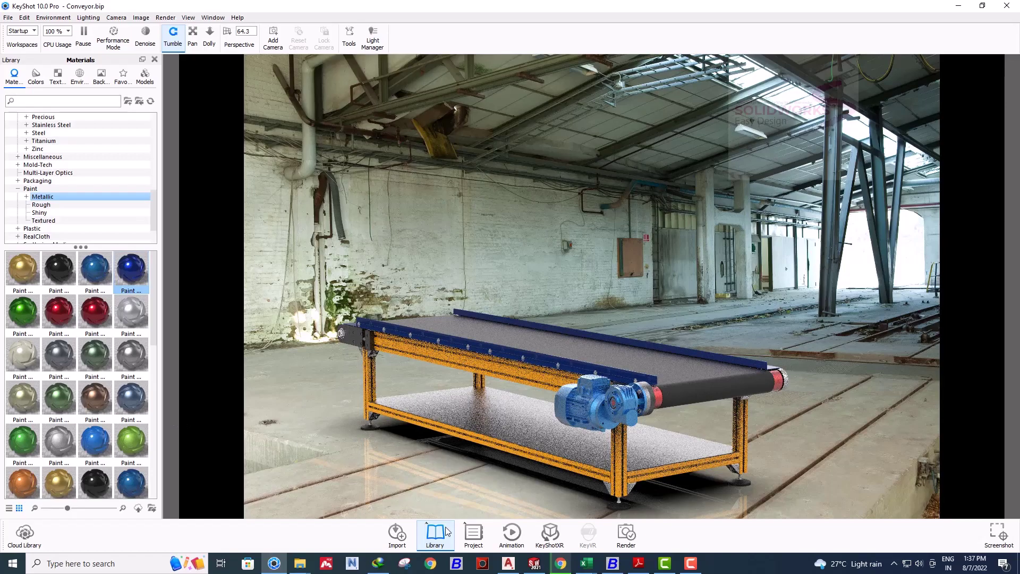
{"action": "left_click", "coordinate": [431, 539]}
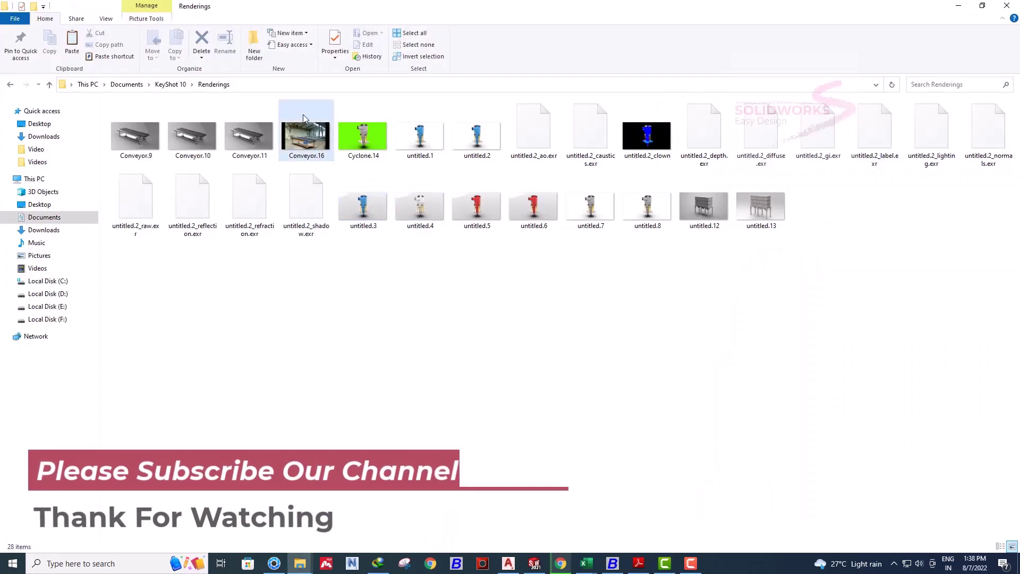
- Open the Conveyor.16 image from the Renderings folder, examine the rendered conveyor up close, and close the viewer
{"action": "double_click", "coordinate": [302, 114]}
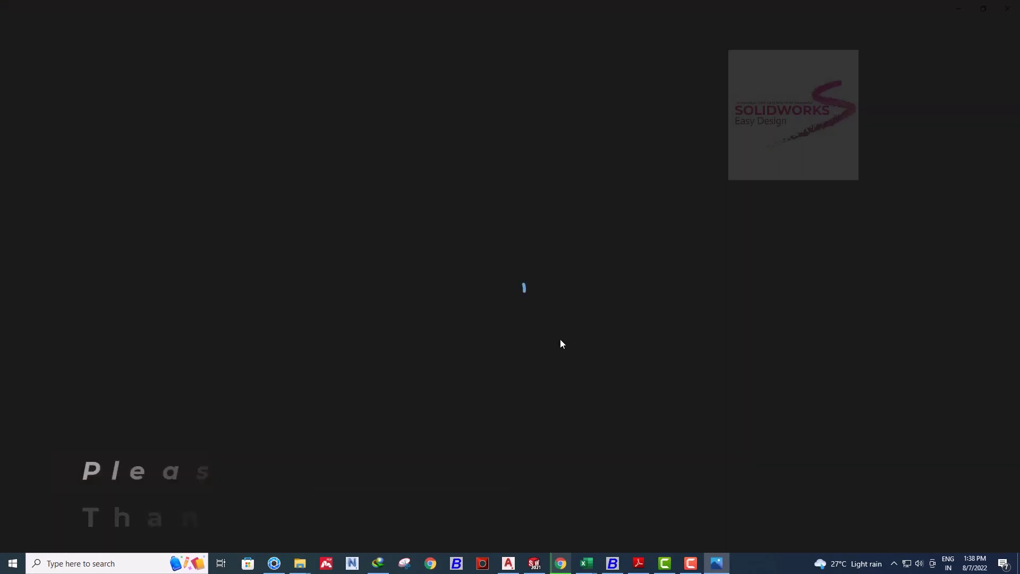
{"action": "scroll", "coordinate": [523, 390], "scroll_direction": "up", "scroll_amount": 3}
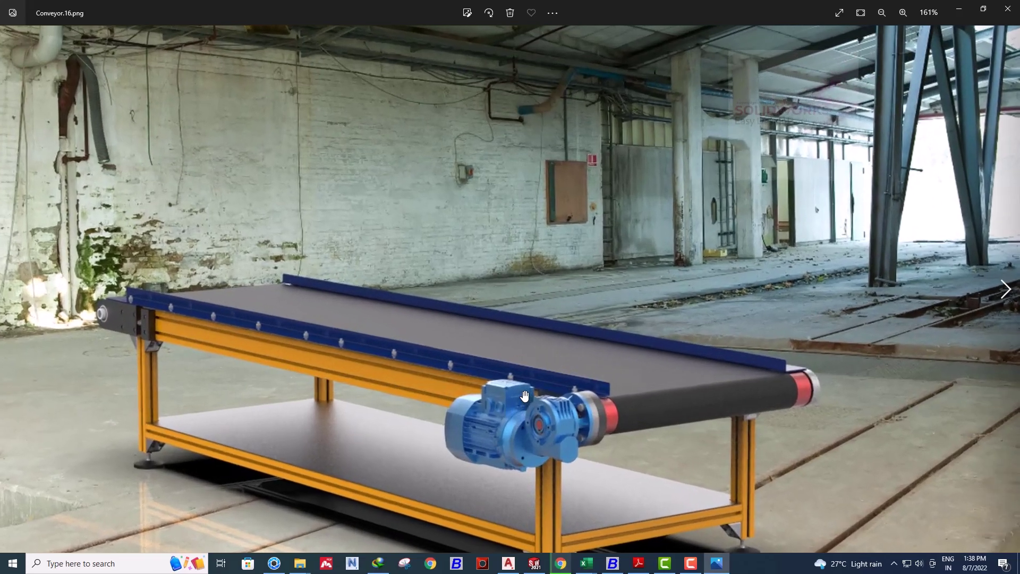
{"action": "scroll", "coordinate": [524, 396], "scroll_direction": "down", "scroll_amount": 3}
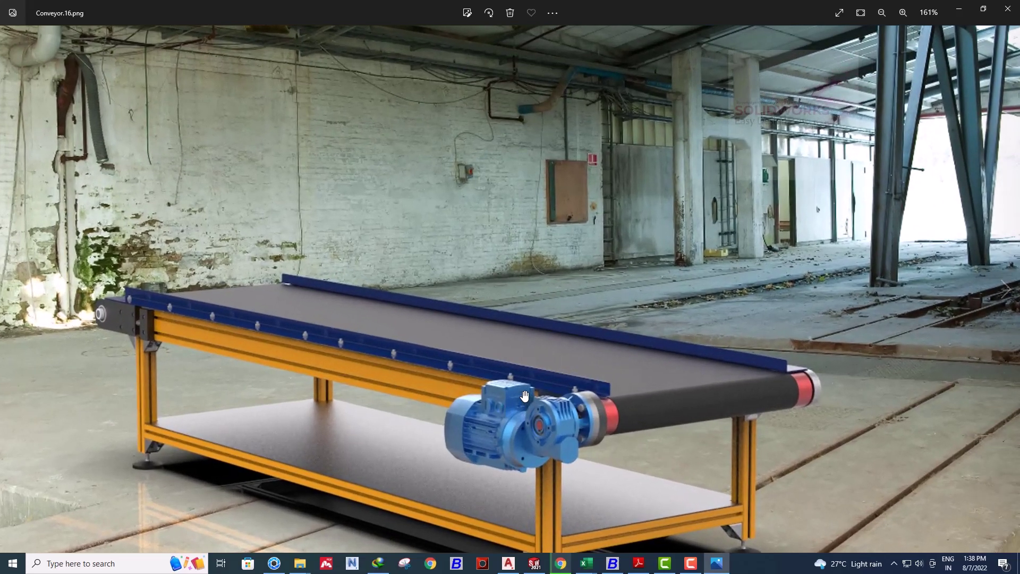
{"action": "left_click", "coordinate": [1007, 12]}
{"action": "left_click", "coordinate": [560, 386]}
{"action": "left_click", "coordinate": [1008, 7]}
- Switch back to KeyShot and save a screenshot of the finished conveyor scene
{"action": "left_click", "coordinate": [274, 563]}
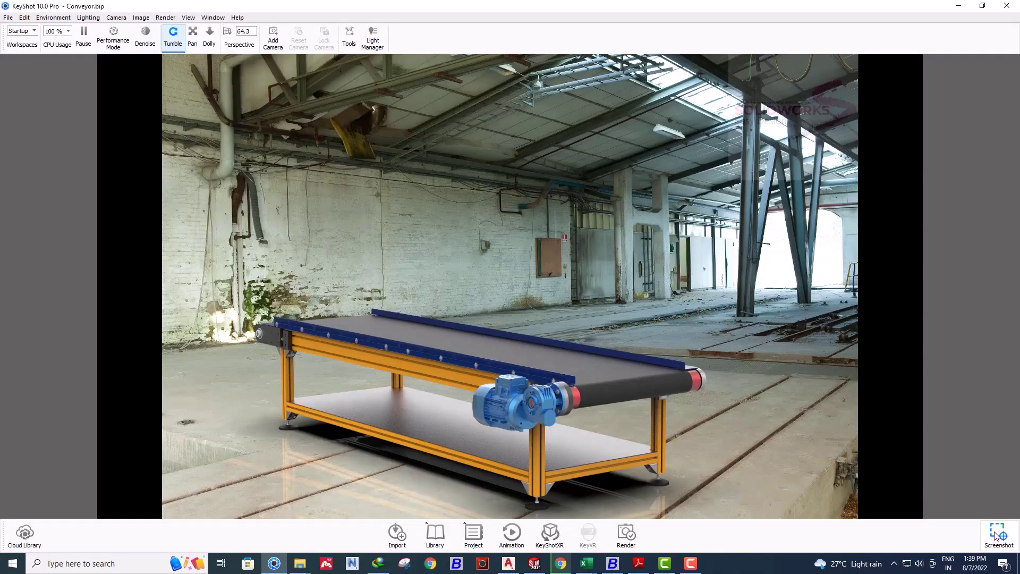
{"action": "left_click", "coordinate": [998, 534]}
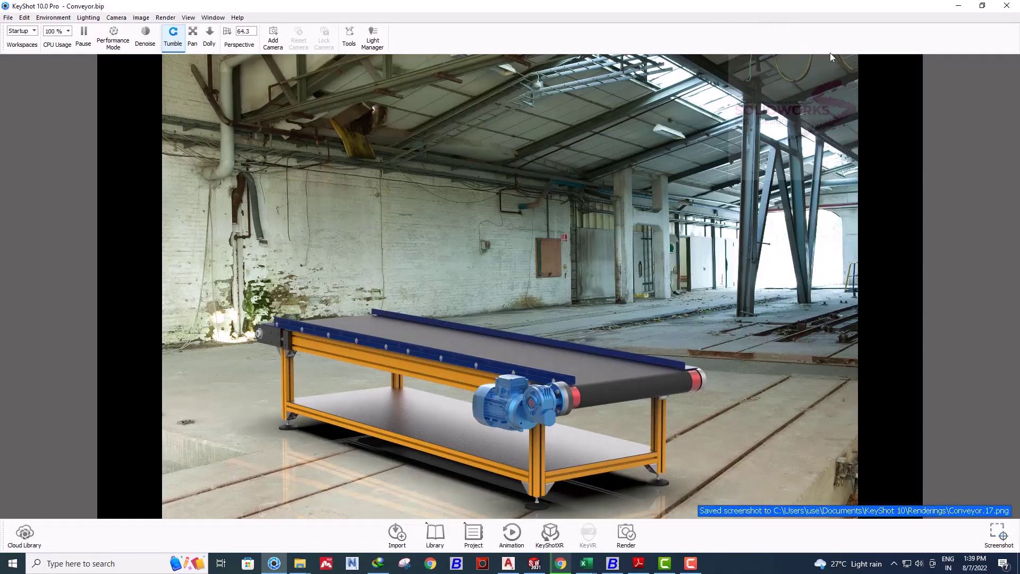